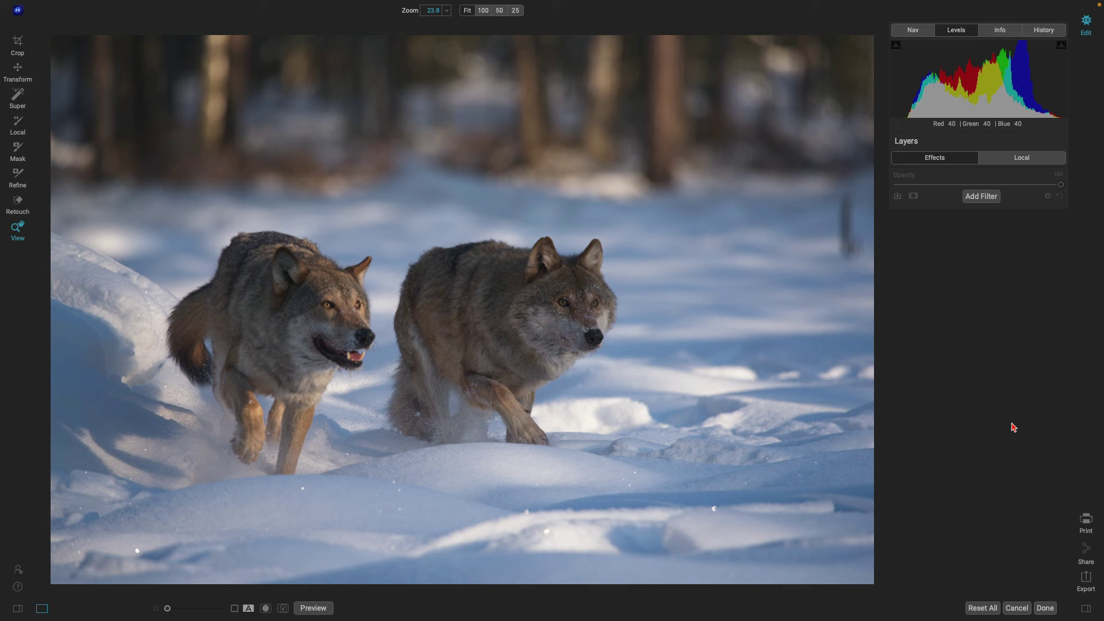
# Select both wolves with Super Select and apply the Surreal Dynamic Contrast preset
pyautogui.press('s')
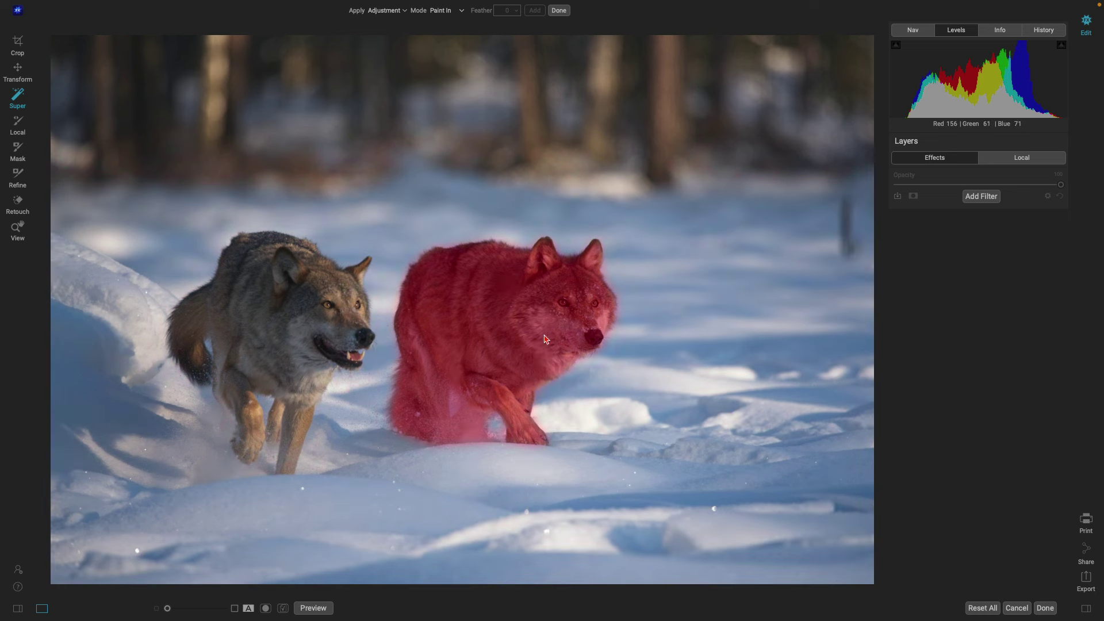
pyautogui.click(547, 334)
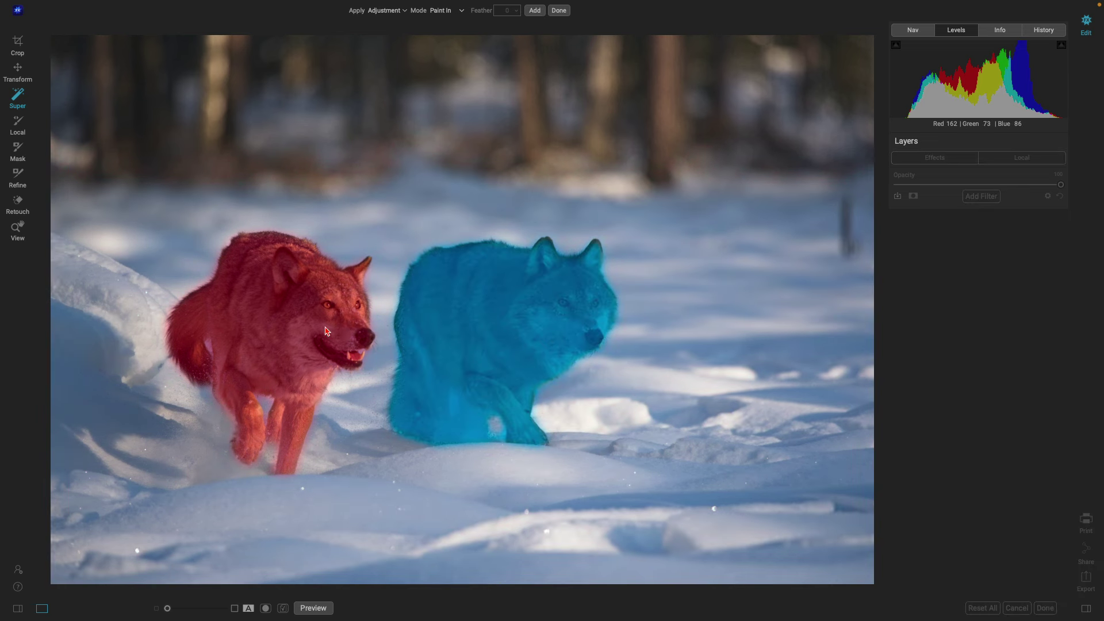
pyautogui.click(325, 331)
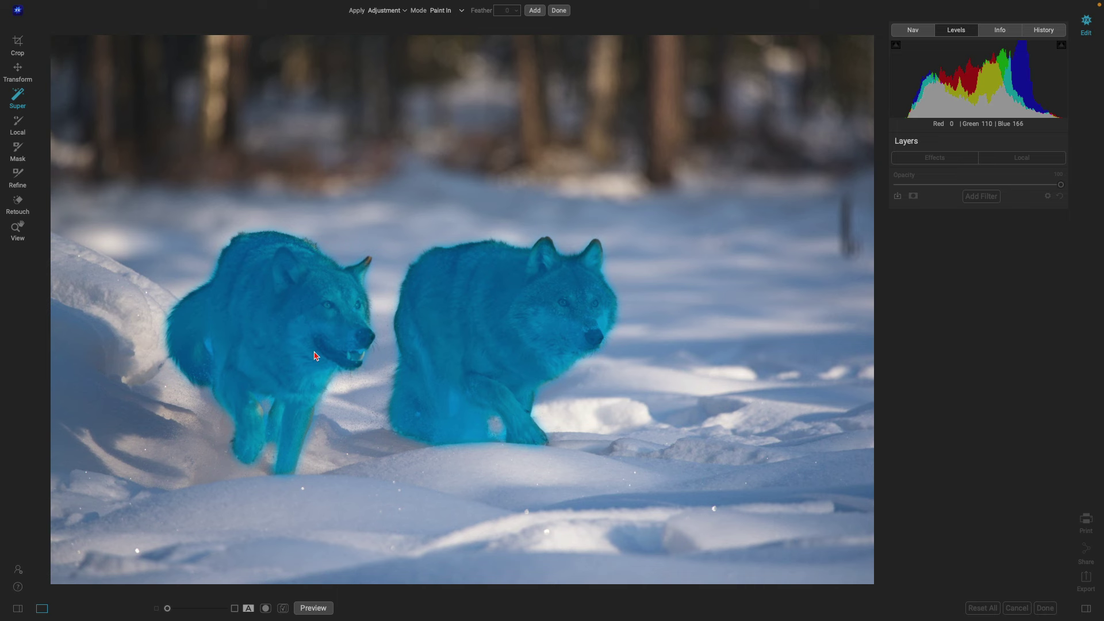
pyautogui.rightClick(313, 333)
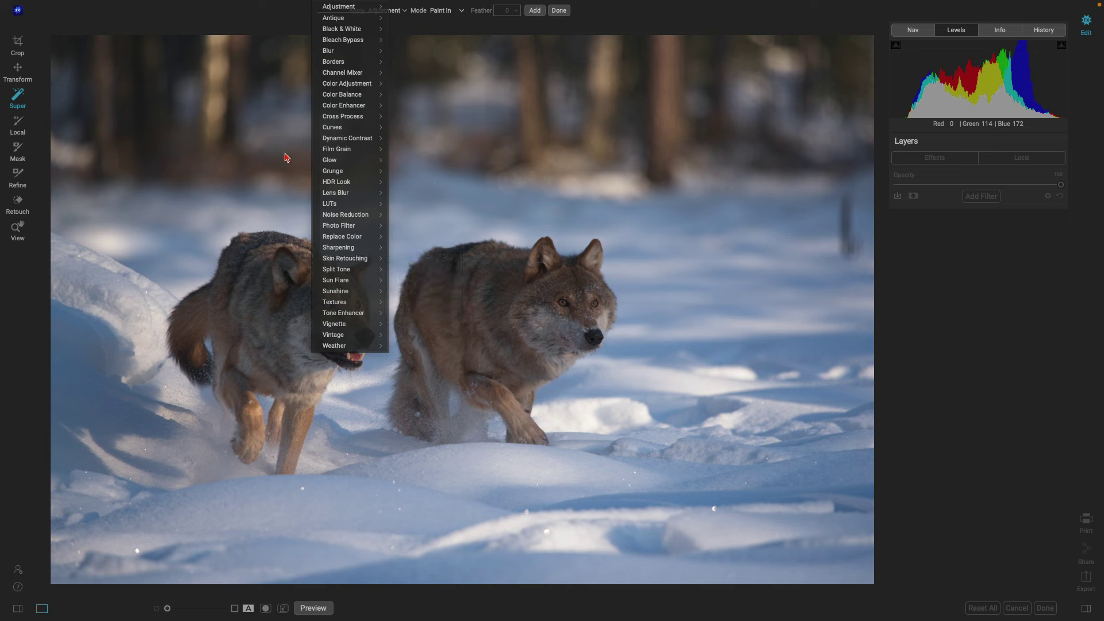
pyautogui.moveTo(348, 138)
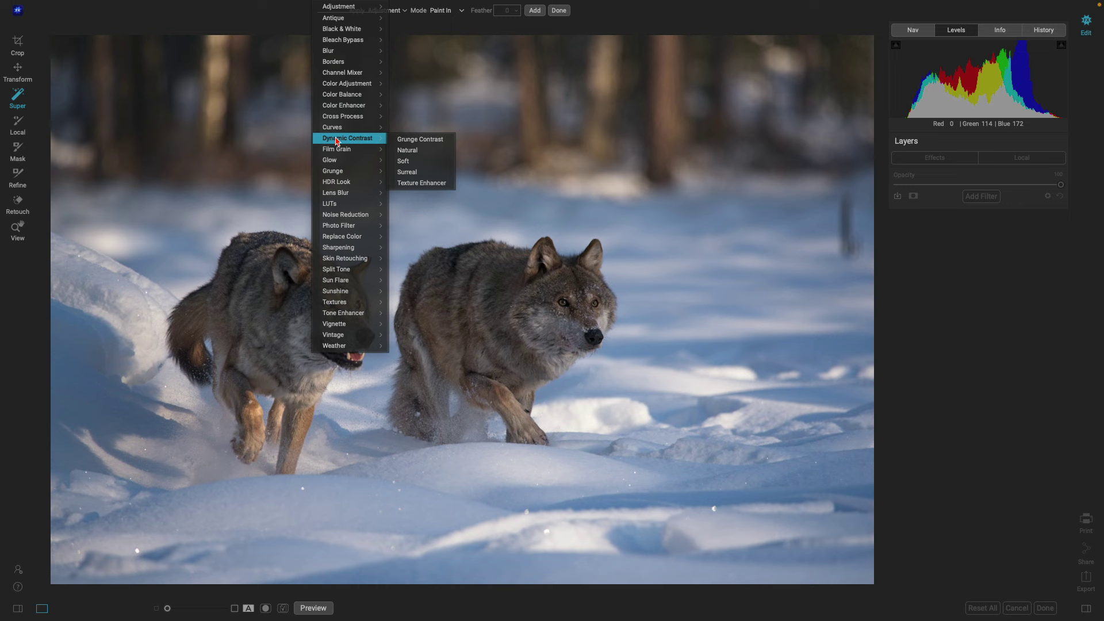
pyautogui.click(423, 176)
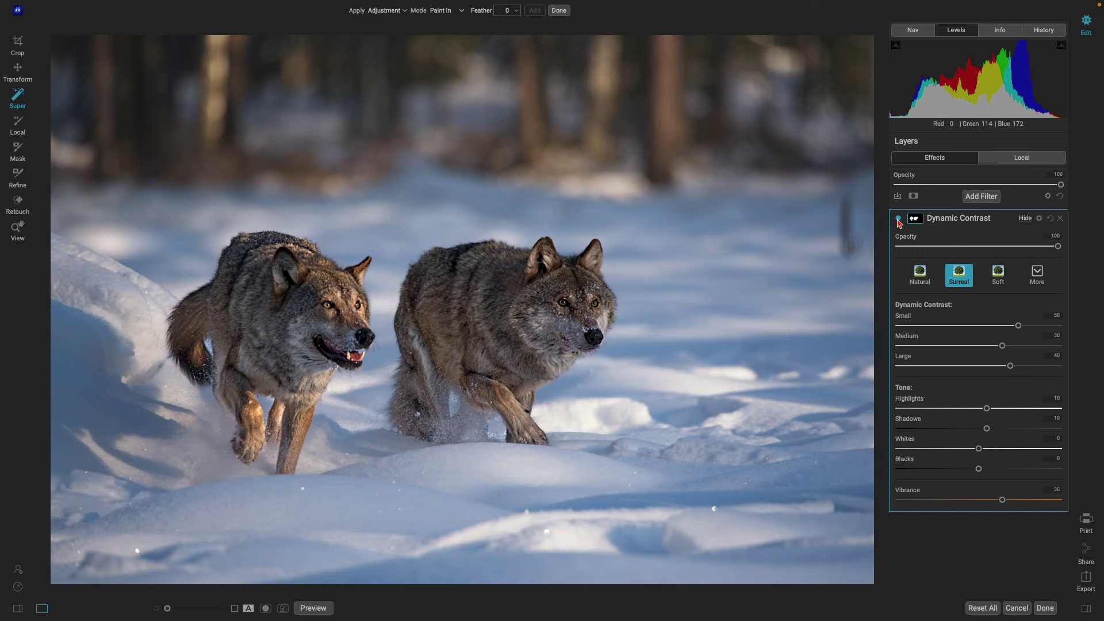
# Lift the Dynamic Contrast shadows, comparing with the effect off, then select the snow
pyautogui.click(899, 220)
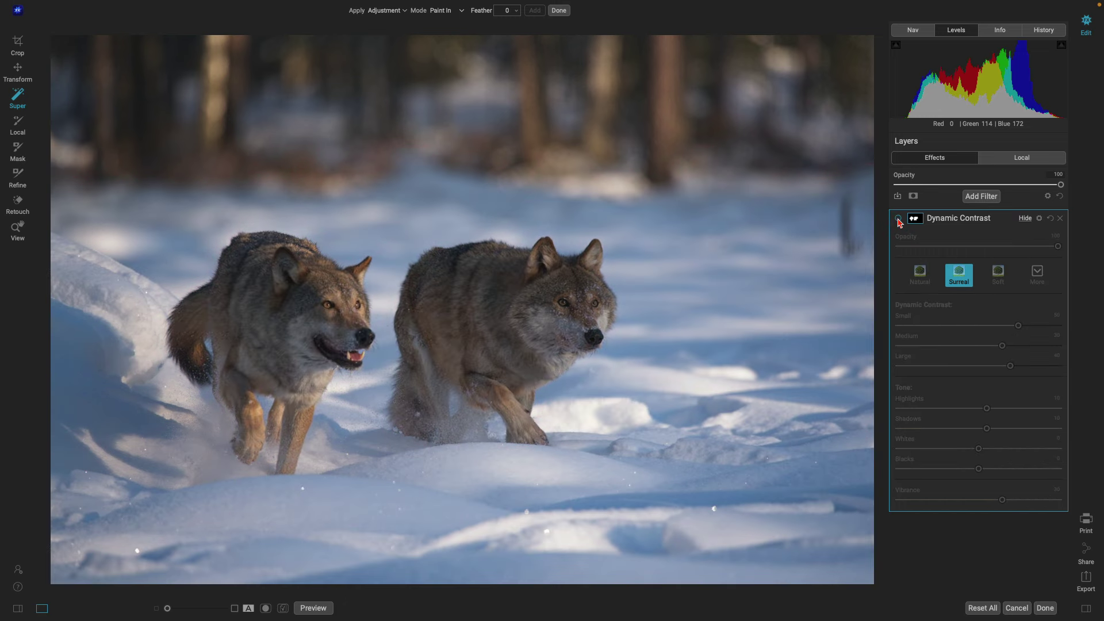
pyautogui.click(899, 222)
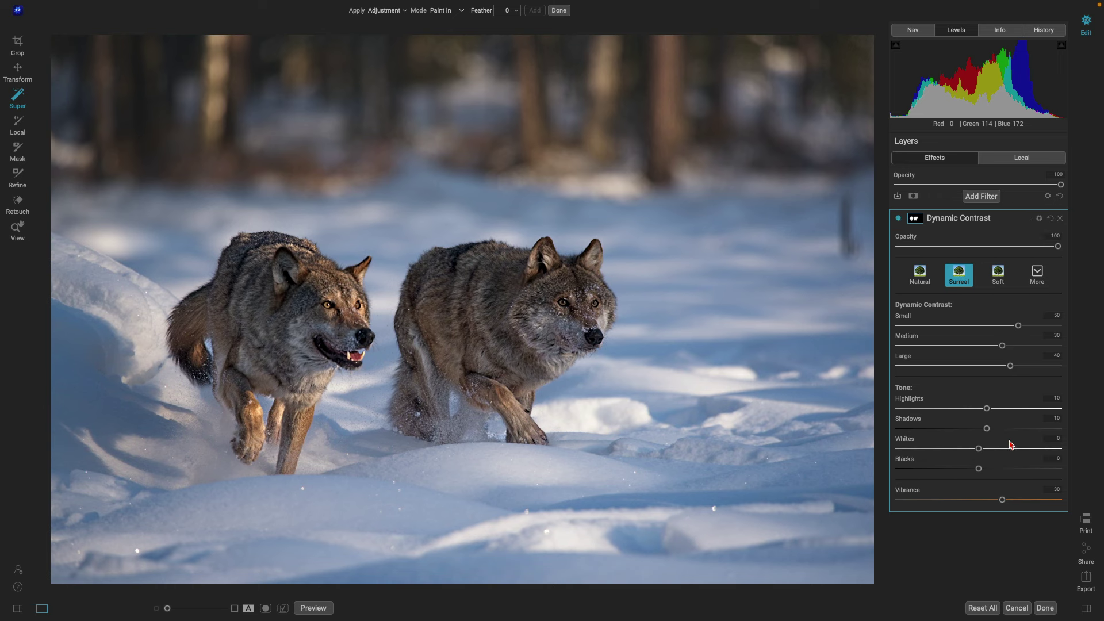
pyautogui.moveTo(987, 429); pyautogui.dragTo(1043, 431)
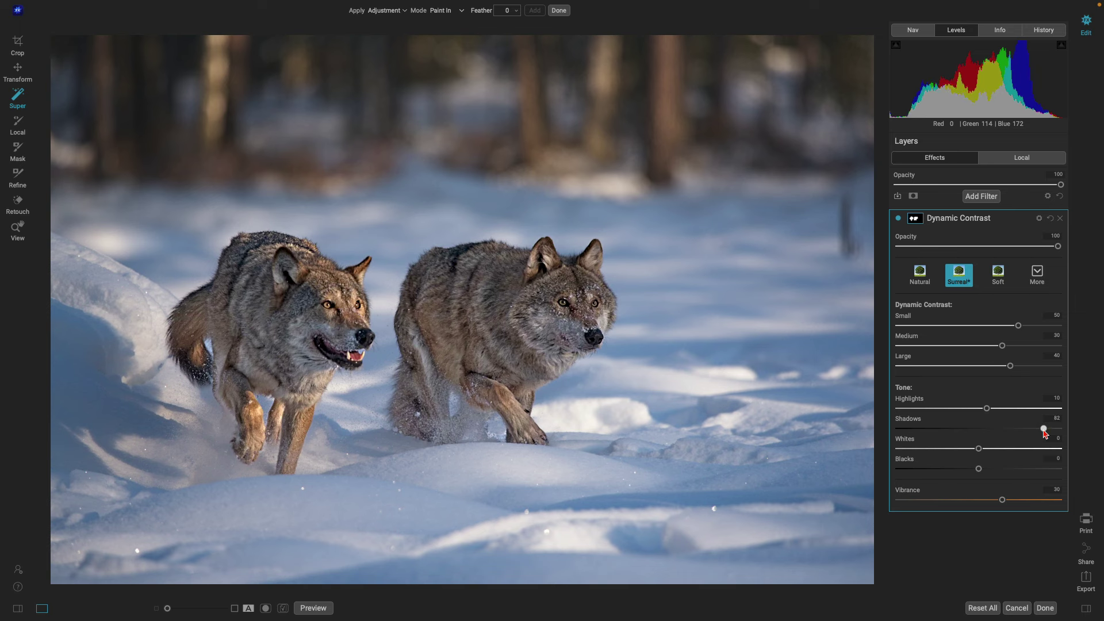
pyautogui.click(900, 222)
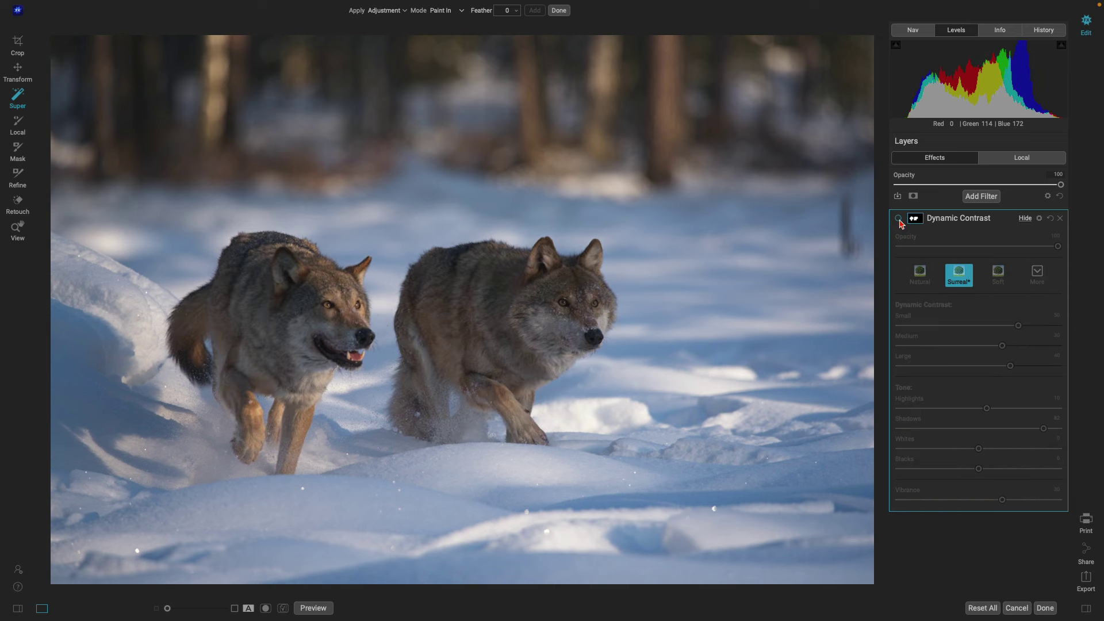
pyautogui.click(900, 221)
pyautogui.press('m')
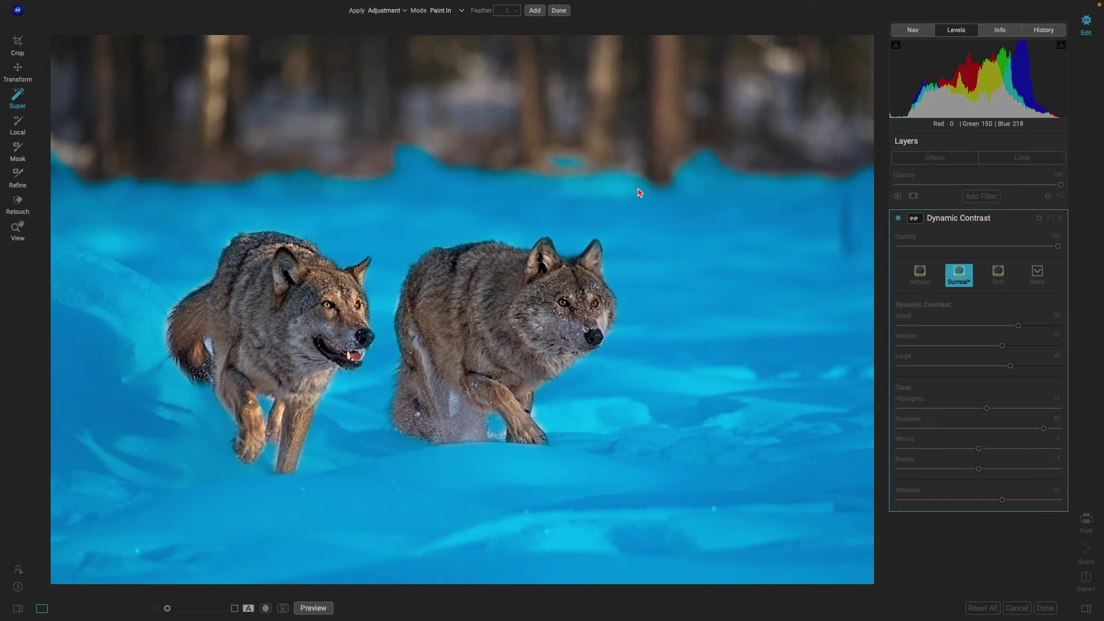
# Add the forest to the selection and give the background the Darker Glow preset
pyautogui.click(638, 194)
pyautogui.rightClick(486, 115)
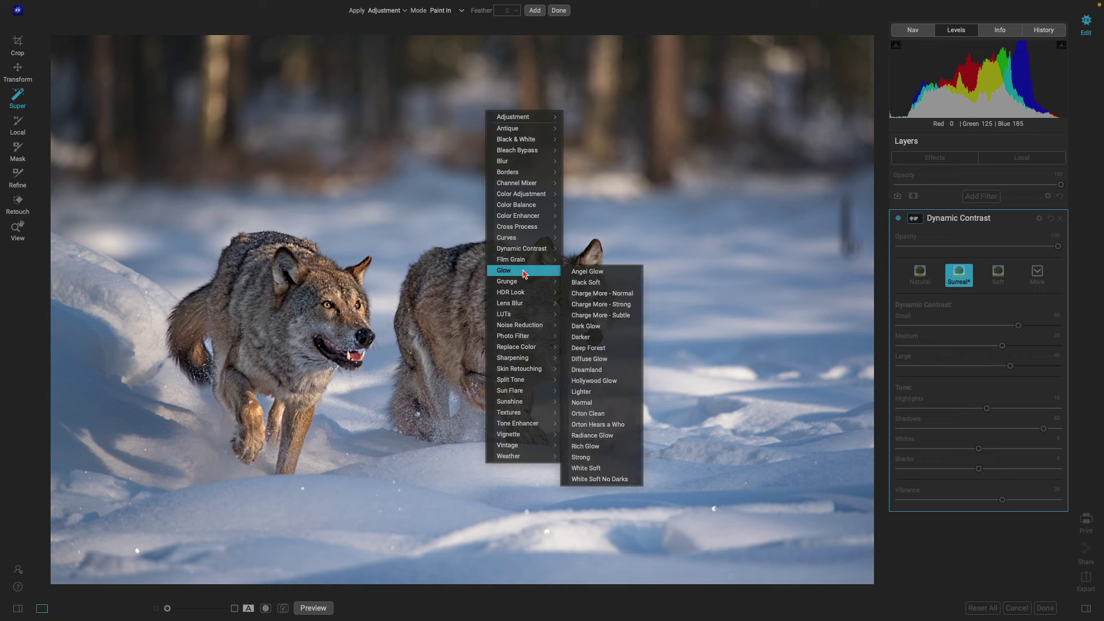
pyautogui.moveTo(523, 270)
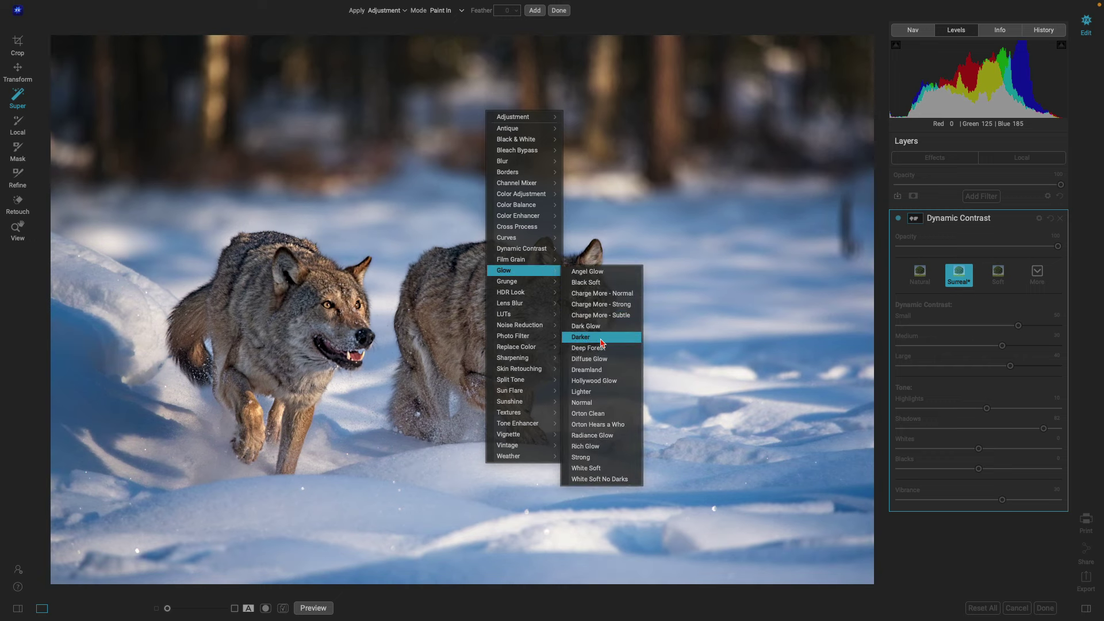
pyautogui.click(602, 337)
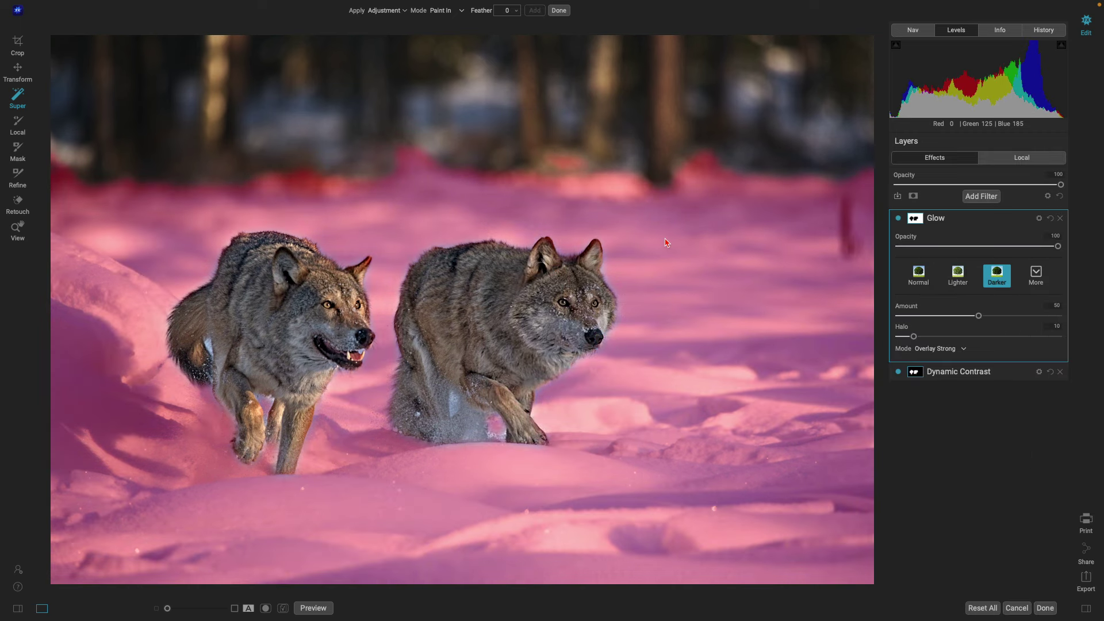
pyautogui.press('v')
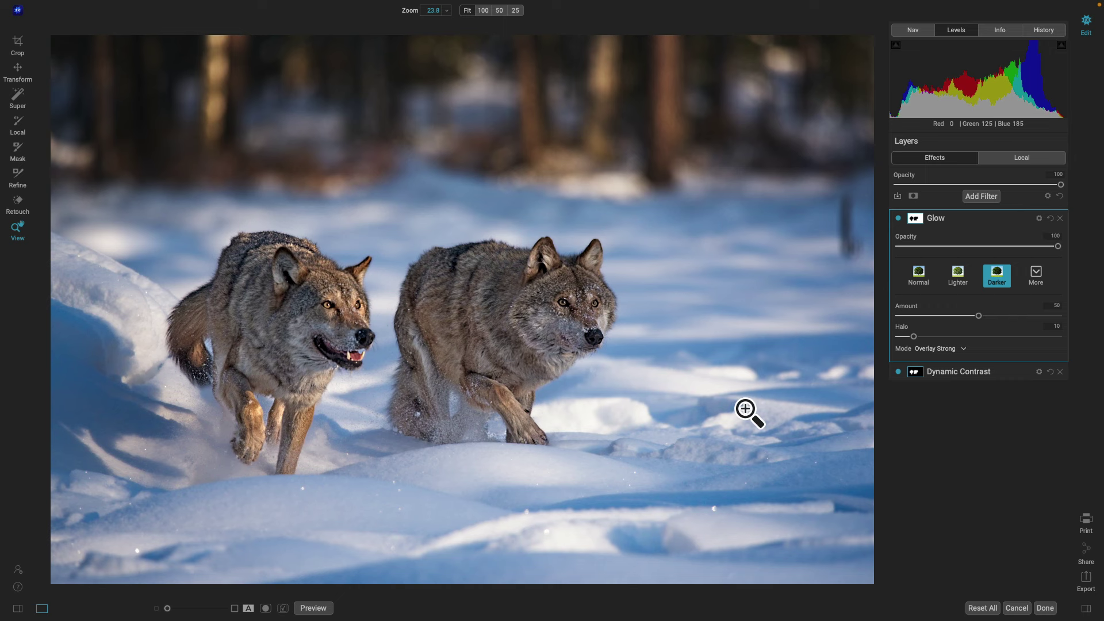
# Compare the finished wolf photo against the original twice
pyautogui.hotkey('ctrl', 'p')
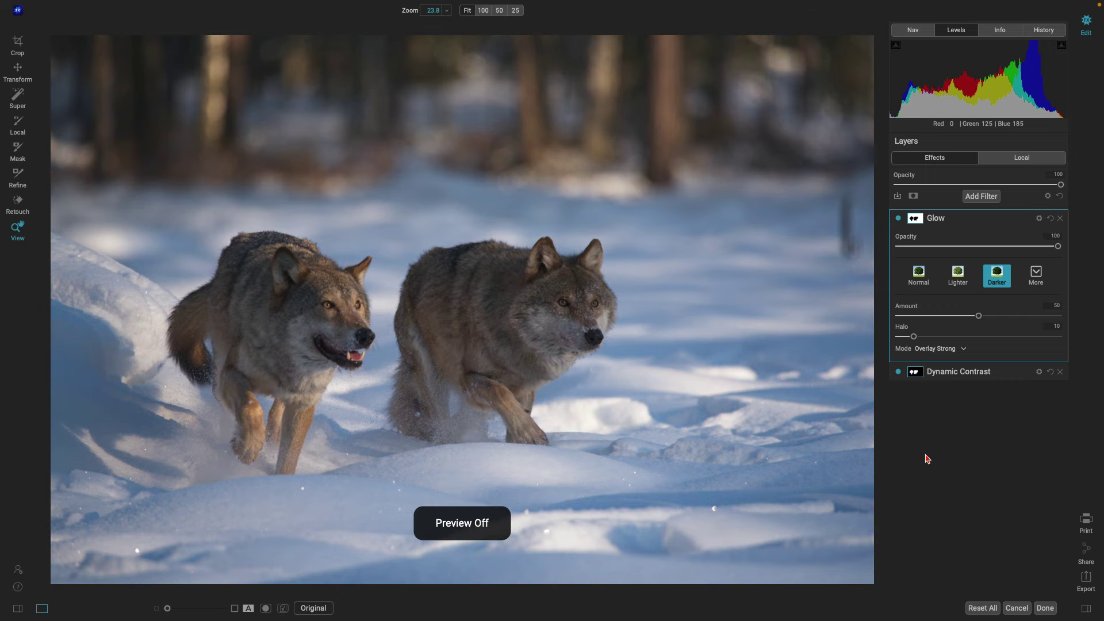
pyautogui.hotkey('ctrl', 'p')
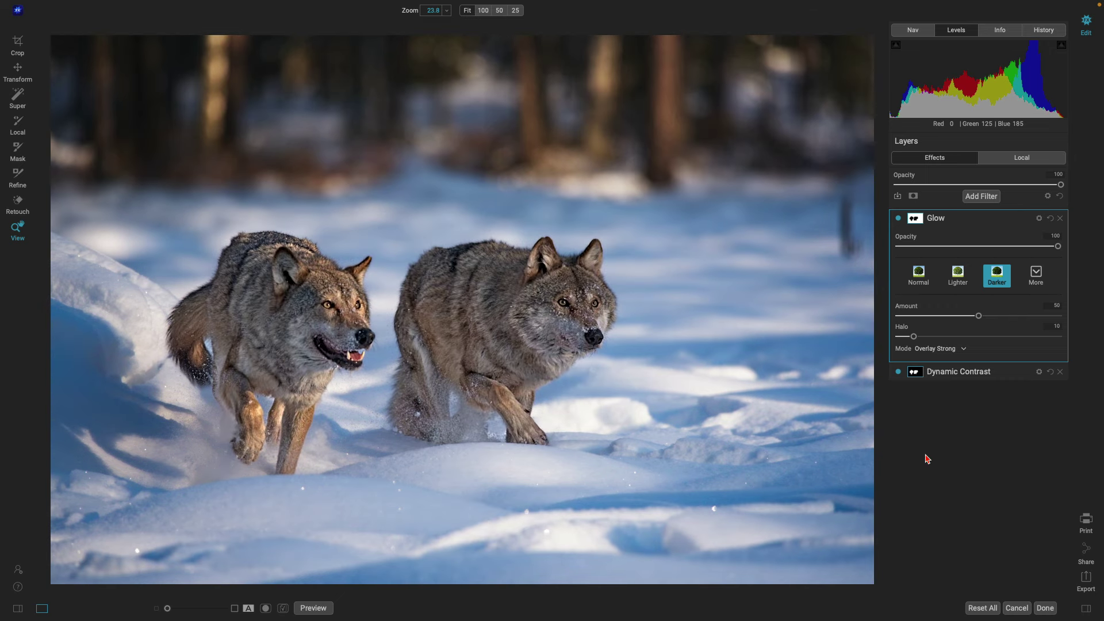
pyautogui.hotkey('ctrl', 'p')
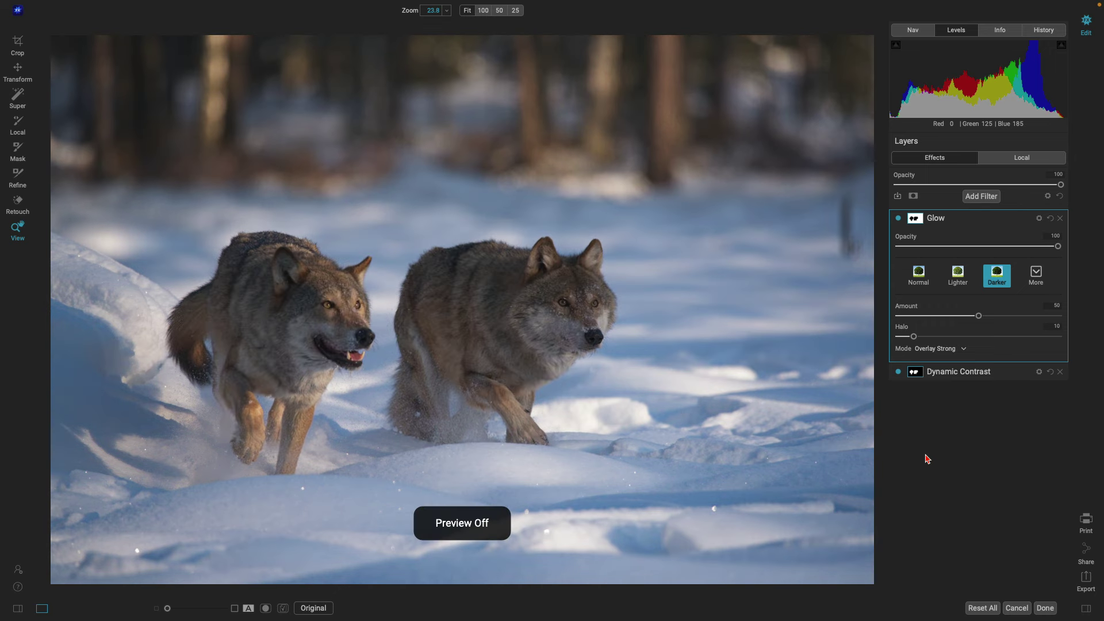
pyautogui.hotkey('ctrl', 'p')
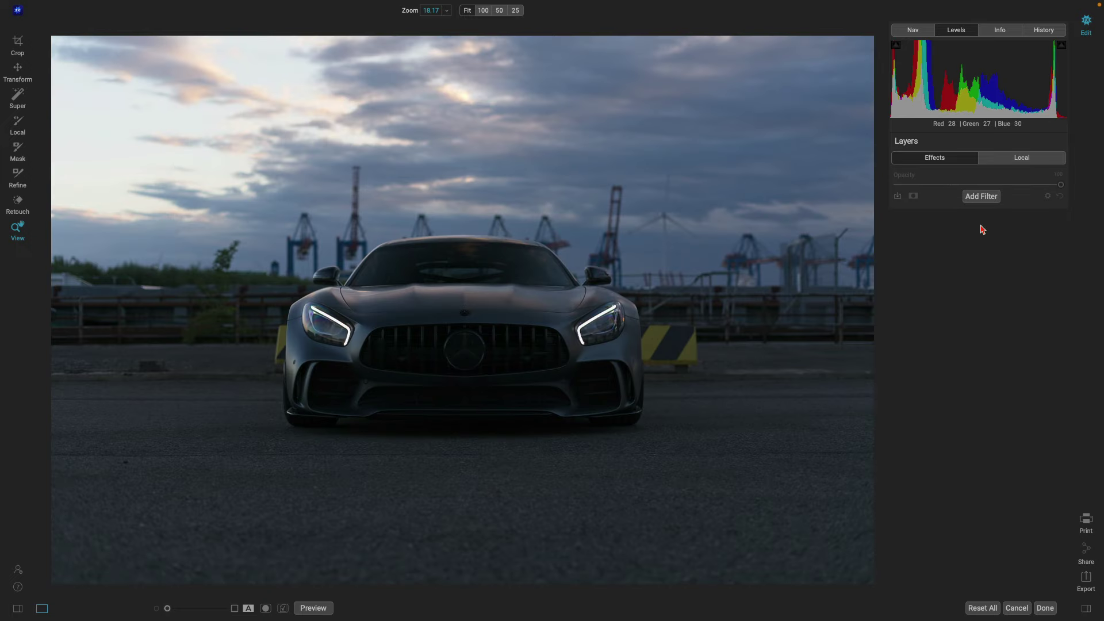
# Add a Tone Enhancer to the car photo with exposure 0.9 and raised contrast and shadows
pyautogui.click(986, 200)
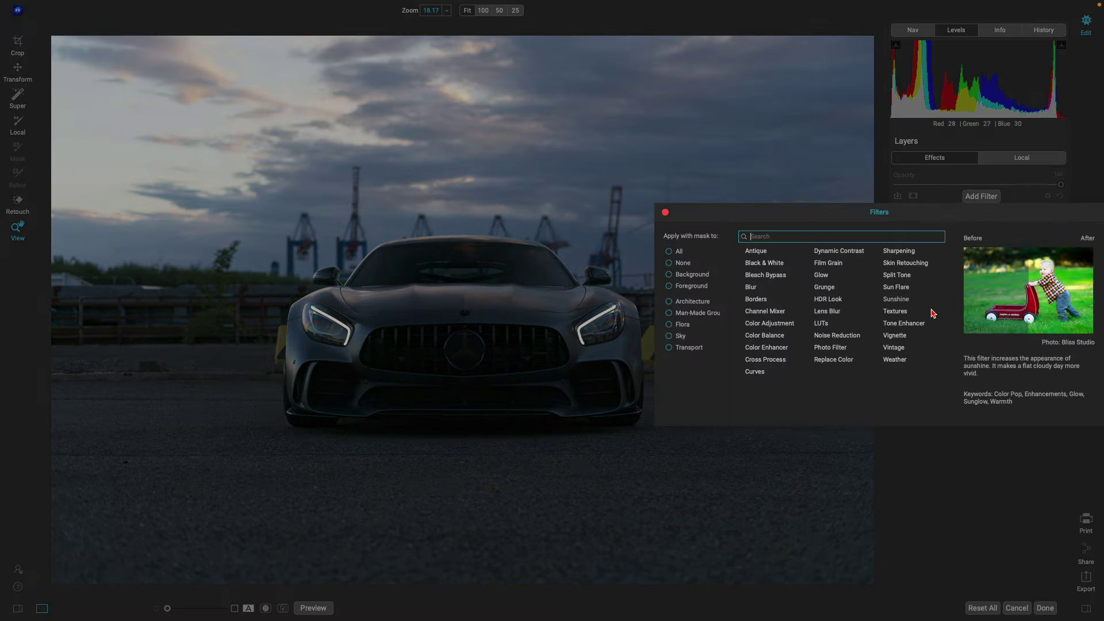
pyautogui.click(904, 323)
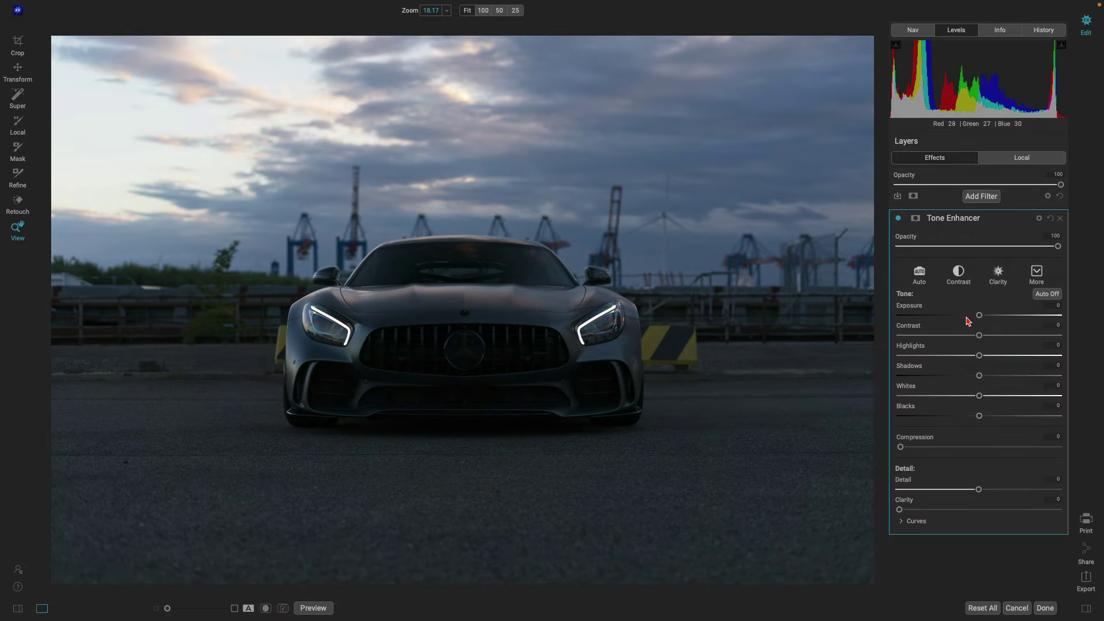
pyautogui.moveTo(981, 315)
pyautogui.mouseDown()
pyautogui.moveTo(993, 316)
pyautogui.moveTo(990, 337)
pyautogui.mouseUp()
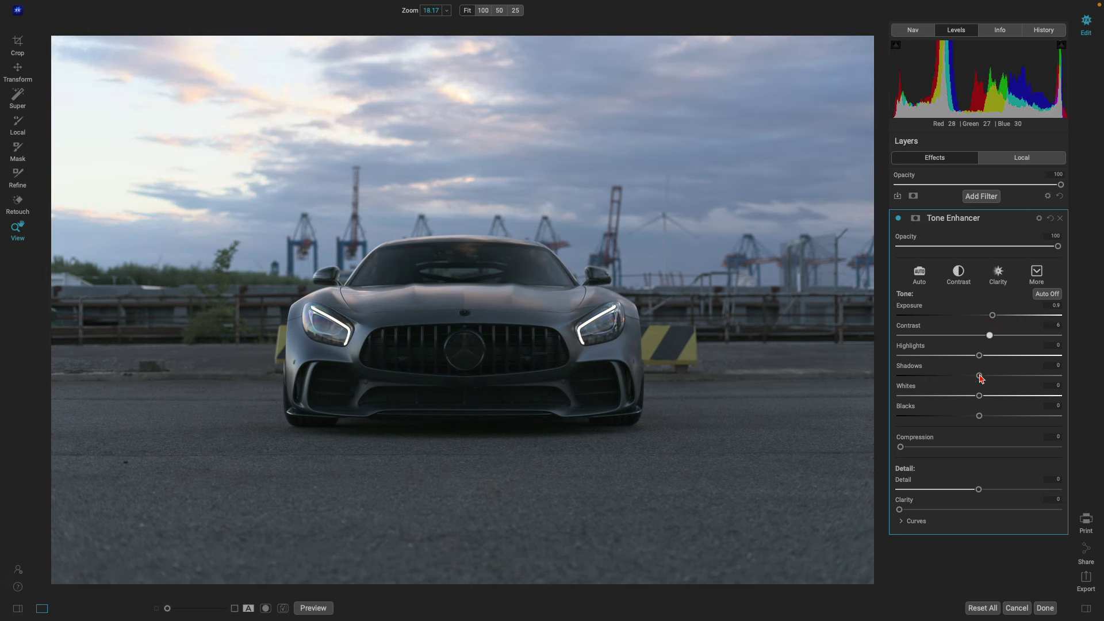
pyautogui.moveTo(981, 376); pyautogui.dragTo(992, 378)
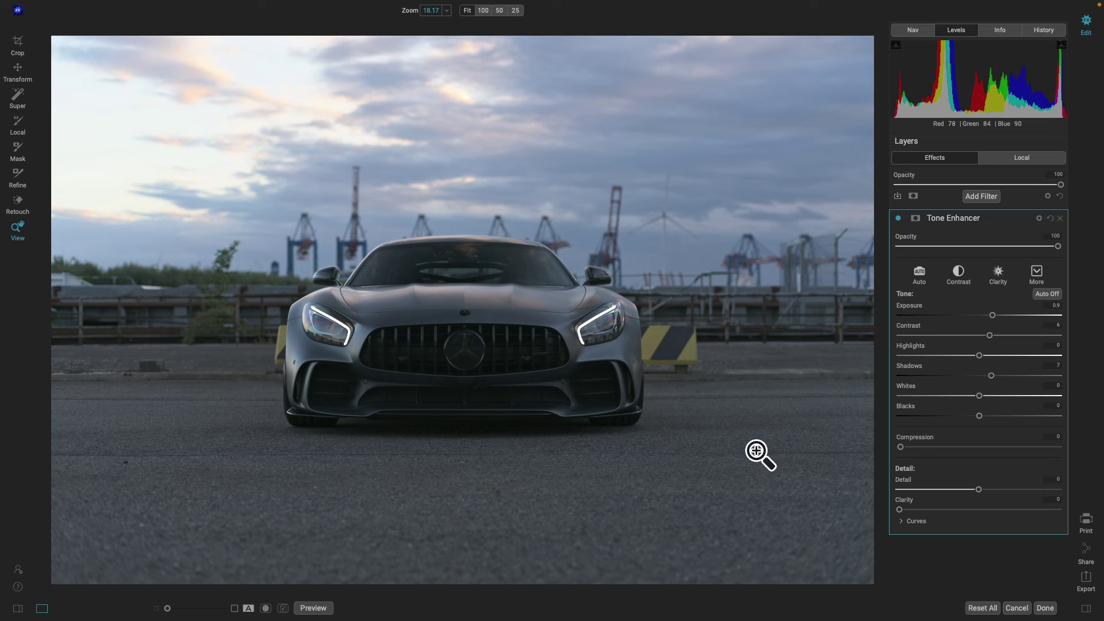
# Give the car the Surreal Dynamic Contrast preset, then mark the ground and sky
pyautogui.press('w')
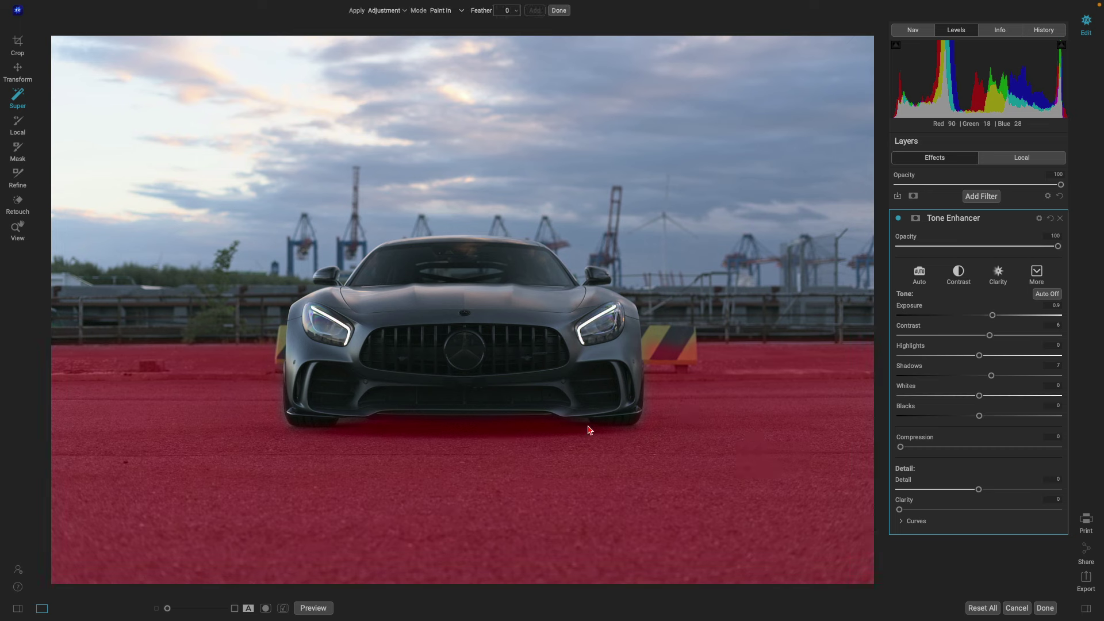
pyautogui.click(429, 395)
pyautogui.rightClick(430, 395)
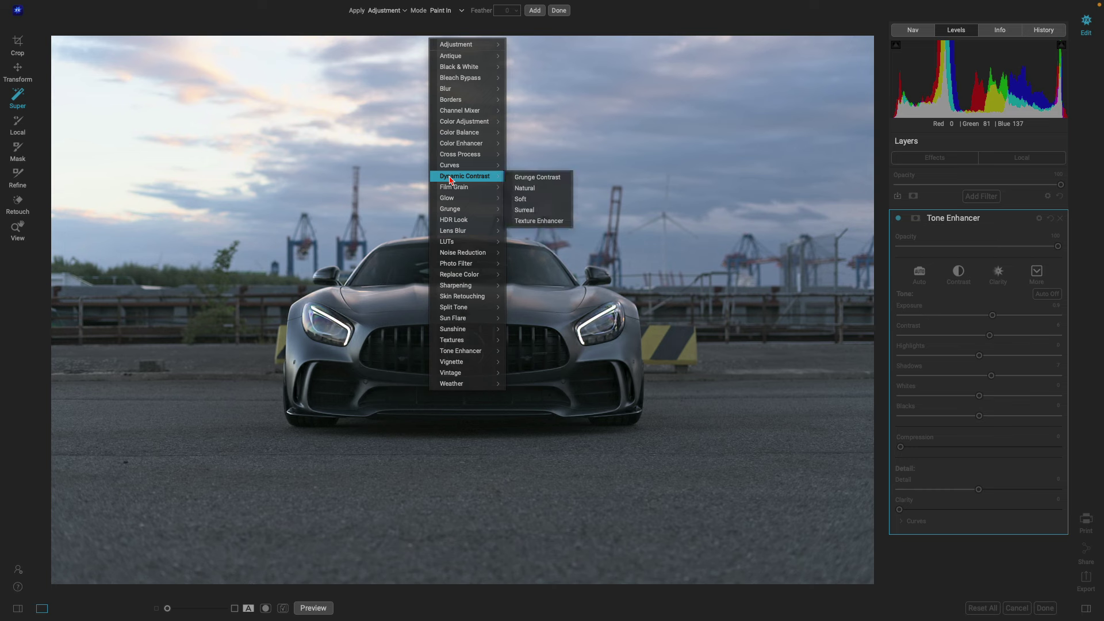
pyautogui.moveTo(464, 176)
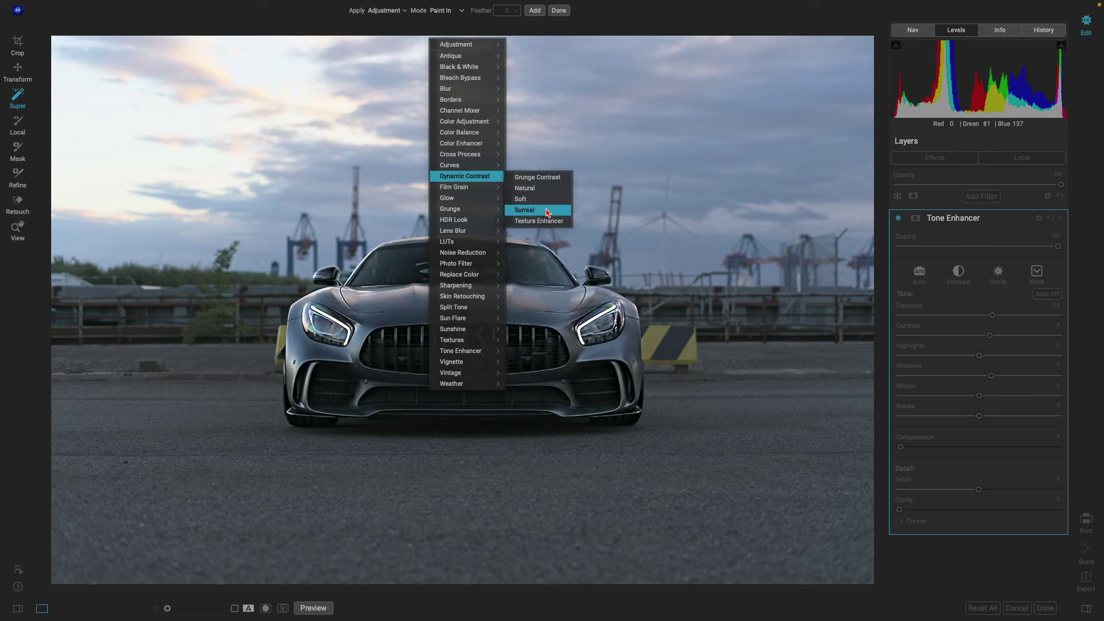
pyautogui.click(545, 211)
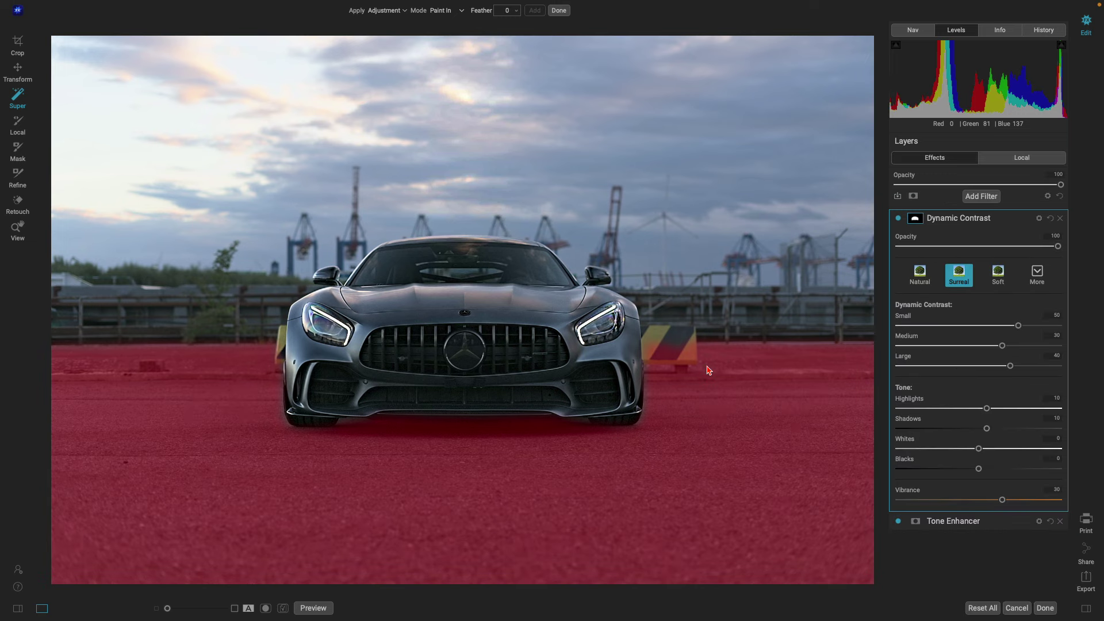
pyautogui.click(899, 220)
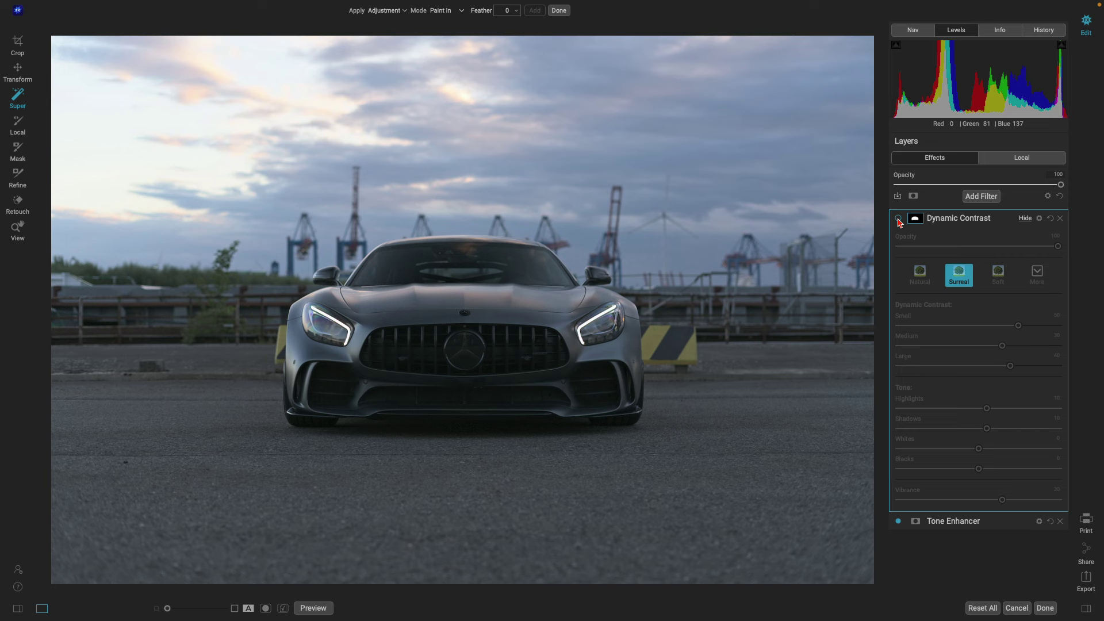
pyautogui.click(900, 219)
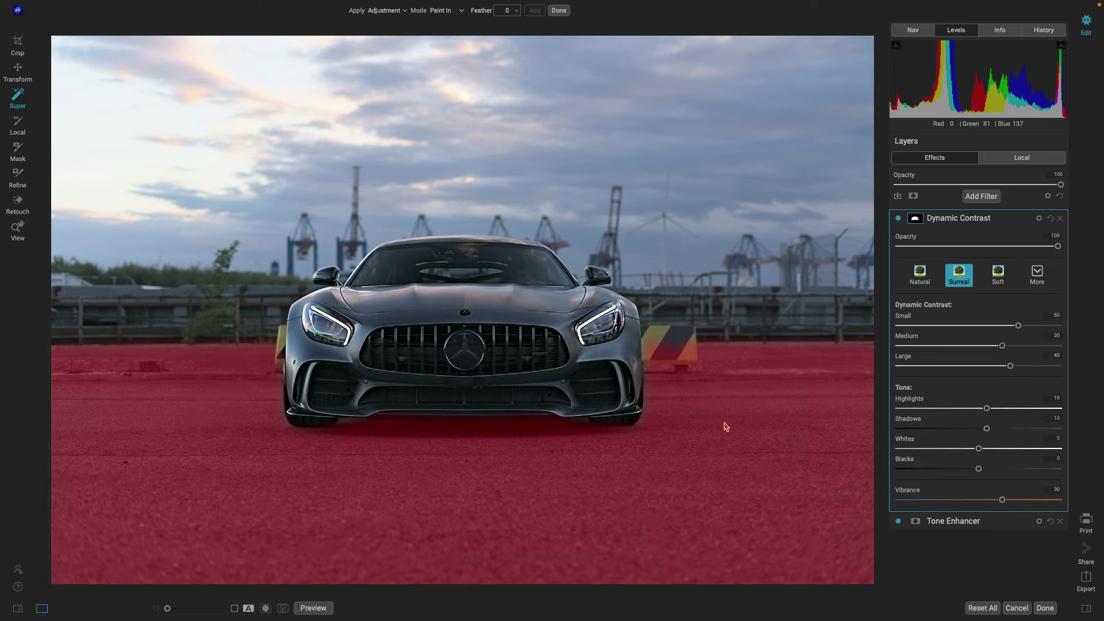
pyautogui.moveTo(726, 428); pyautogui.dragTo(682, 330)
pyautogui.moveTo(660, 283); pyautogui.dragTo(569, 258)
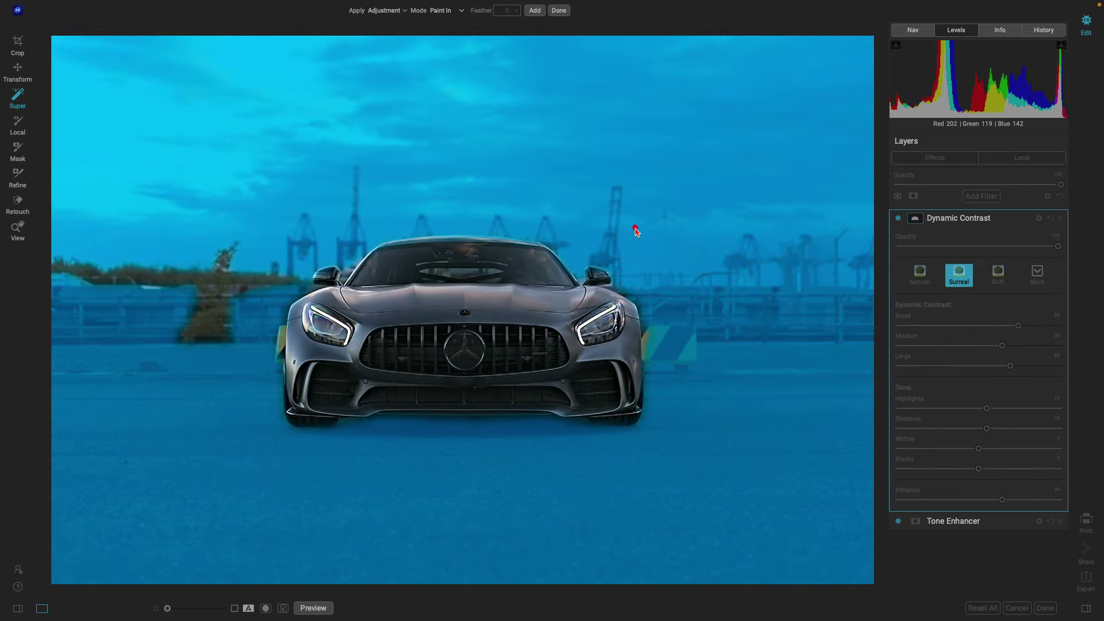
# Apply the Darker Glow preset to the marked ground and sky around the car
pyautogui.rightClick(222, 299)
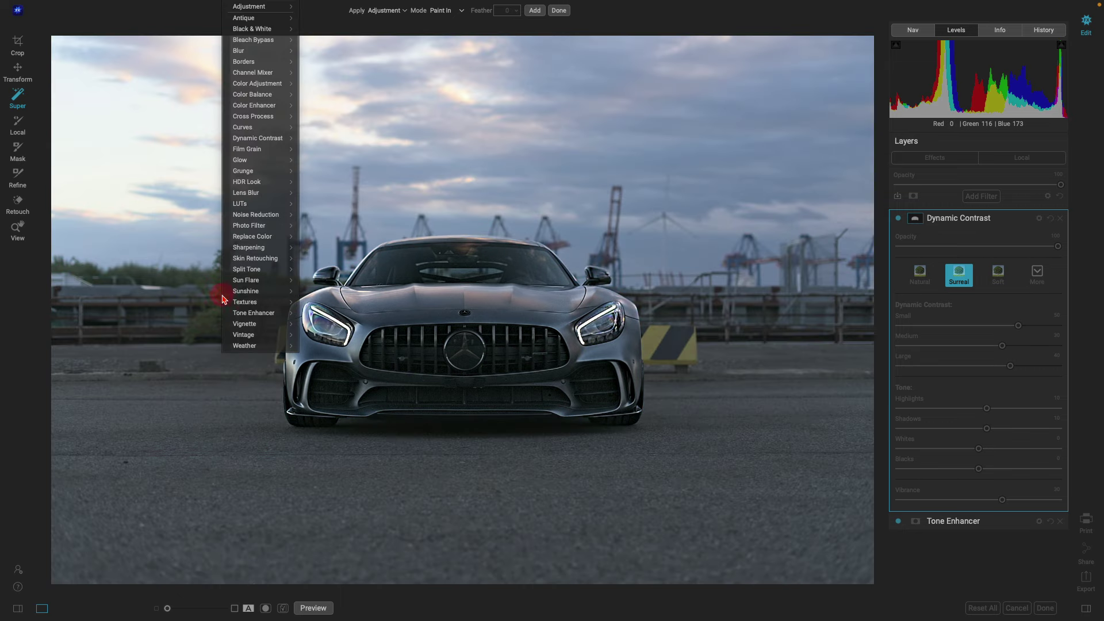
pyautogui.moveTo(242, 160)
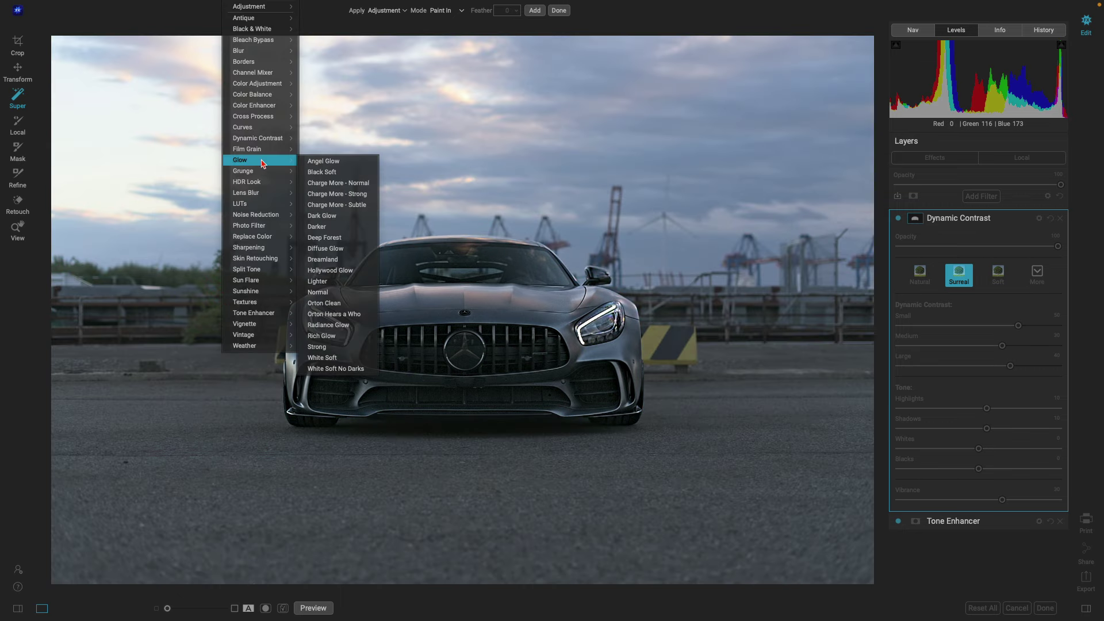
pyautogui.click(337, 228)
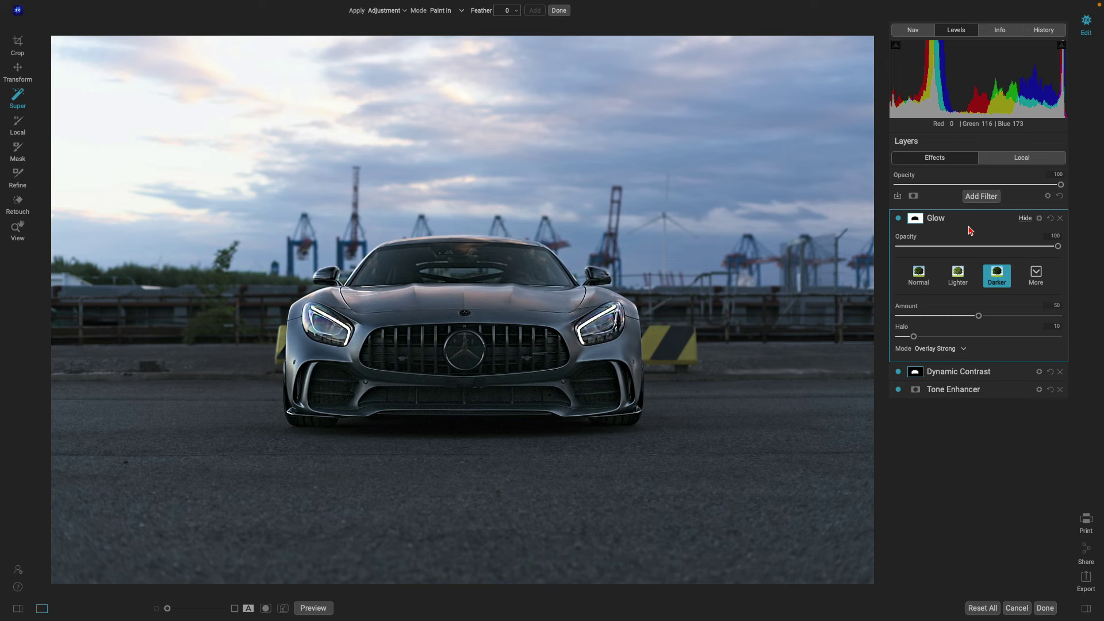
# Add a local adjustment with a tilted sky gradient mask, Contrast 35 and Saturation 28
pyautogui.click(1022, 158)
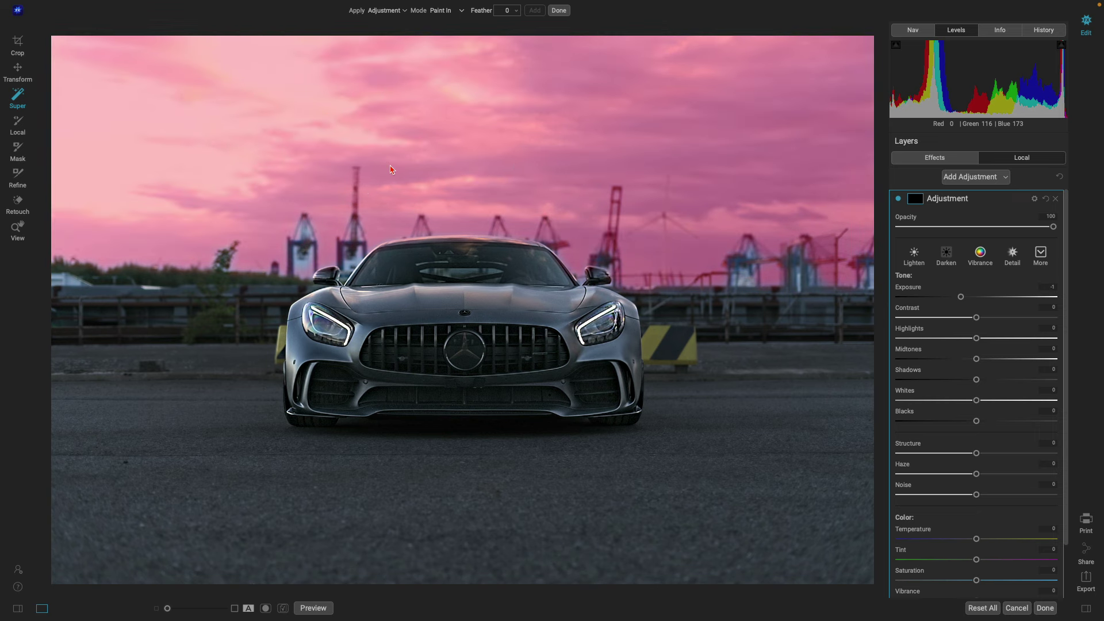
pyautogui.press('m')
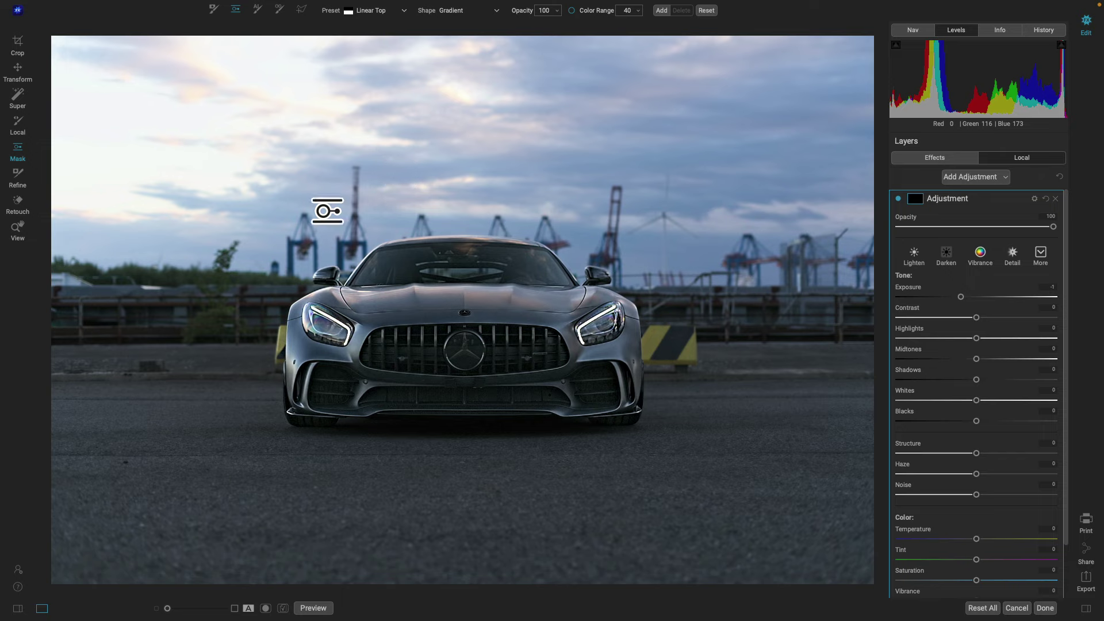
pyautogui.click(292, 246)
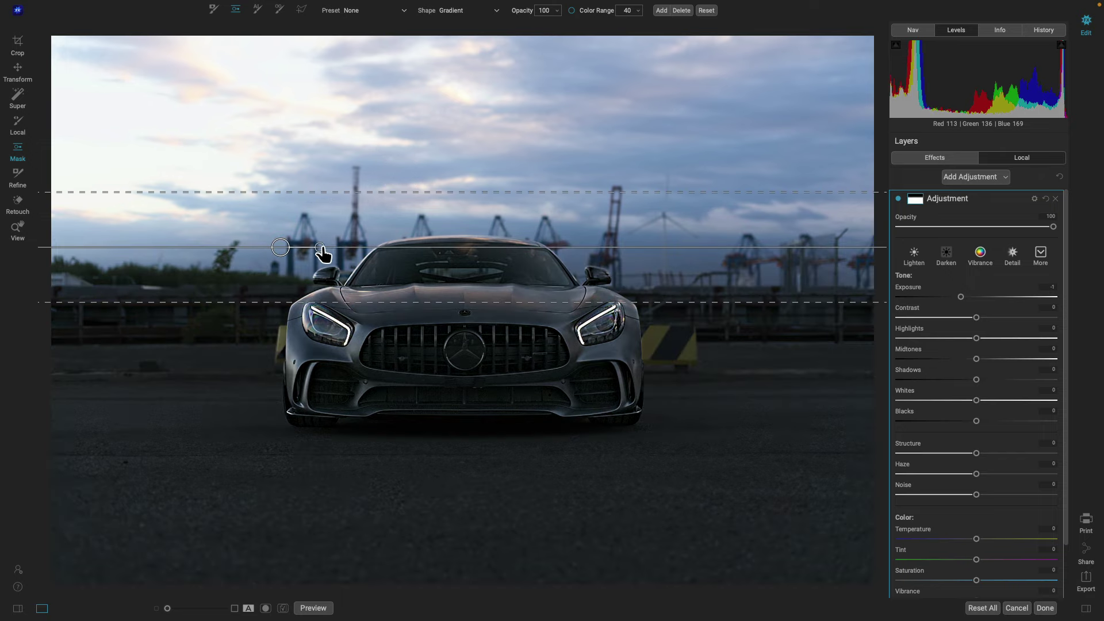
pyautogui.moveTo(329, 251)
pyautogui.mouseDown()
pyautogui.moveTo(240, 256)
pyautogui.moveTo(346, 235)
pyautogui.mouseUp()
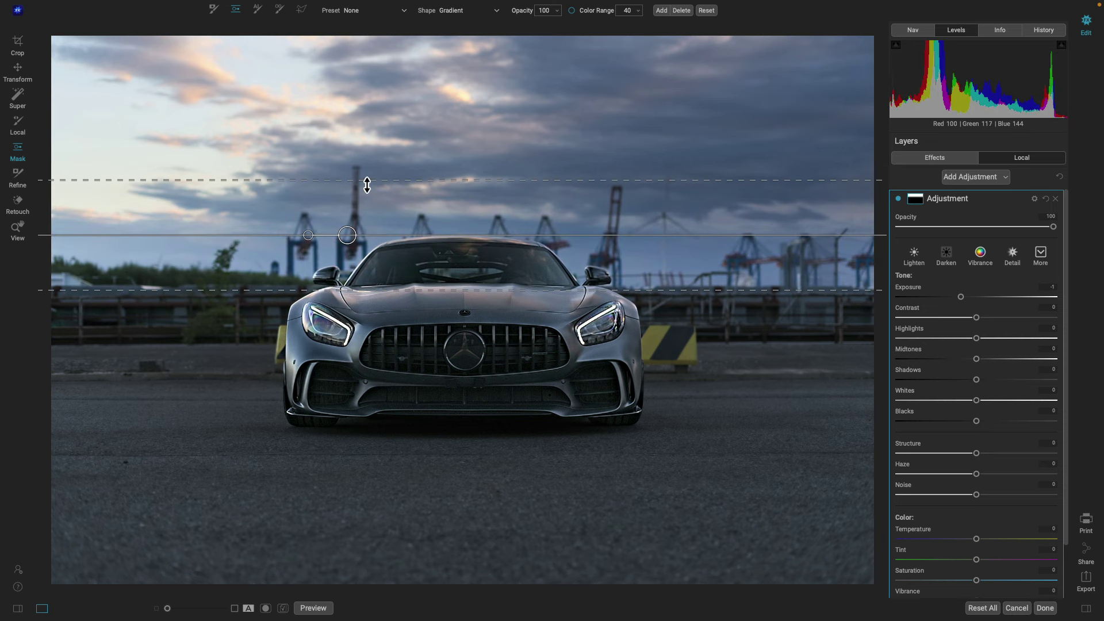
pyautogui.moveTo(369, 182); pyautogui.dragTo(362, 164)
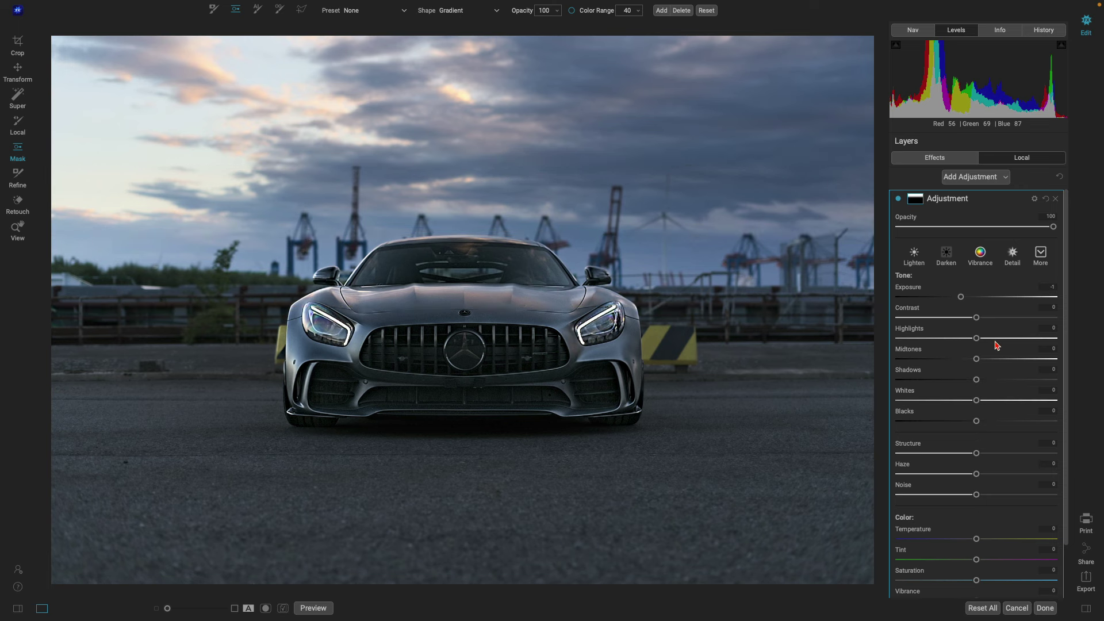
pyautogui.moveTo(976, 318); pyautogui.dragTo(1003, 319)
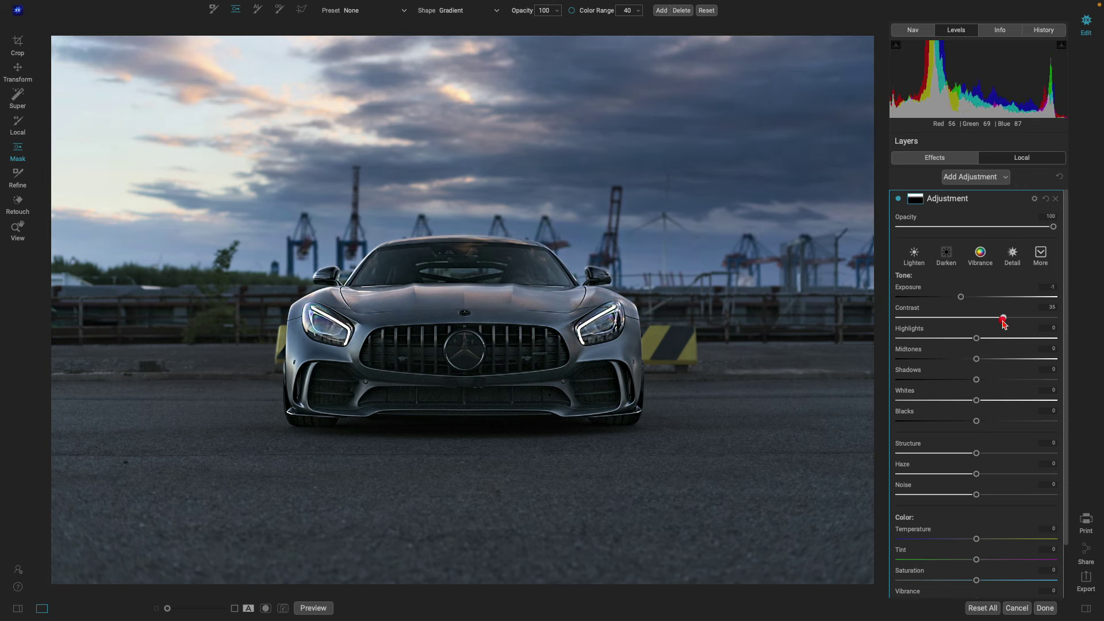
pyautogui.scroll(-1, 994, 517)
pyautogui.moveTo(977, 561); pyautogui.dragTo(999, 563)
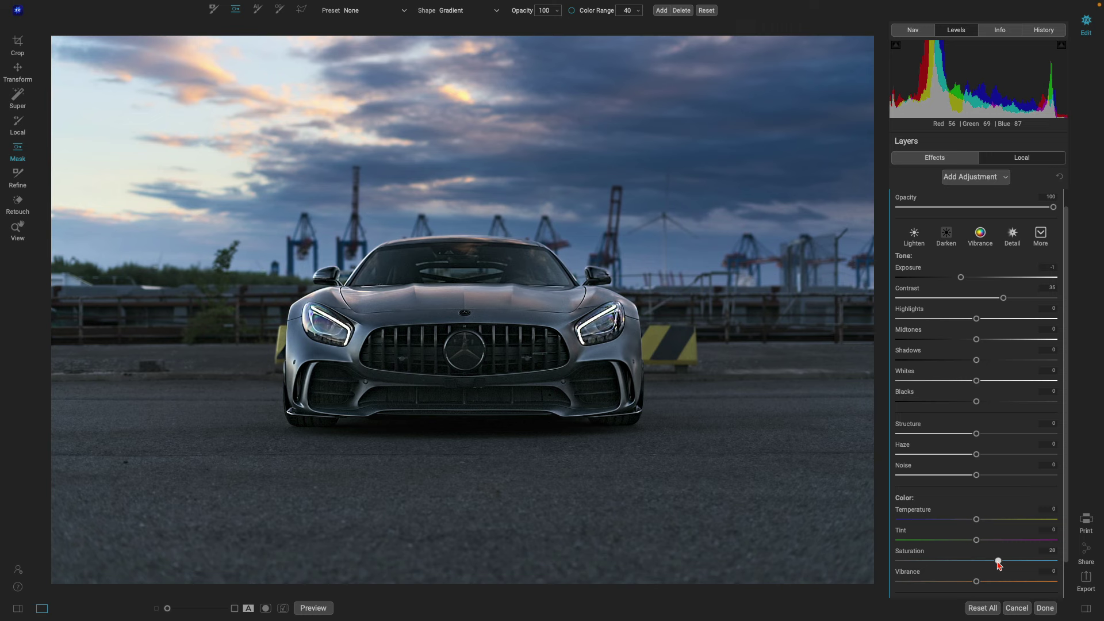
pyautogui.scroll(1, 975, 388)
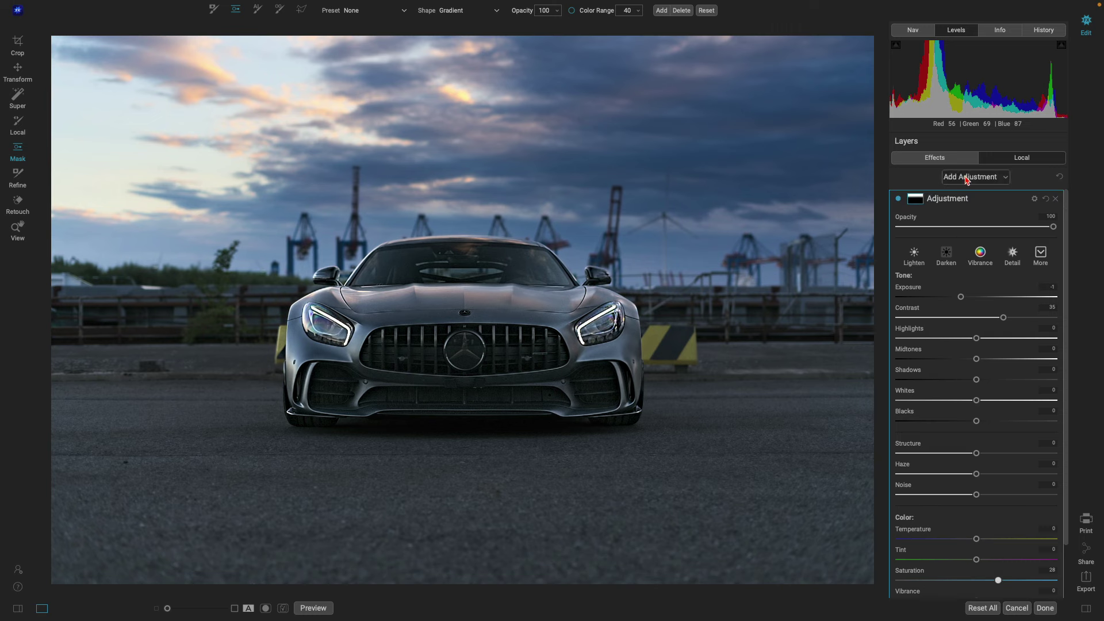
# Add a Lighten local adjustment with Exposure 1.3 and Whites 17
pyautogui.click(968, 177)
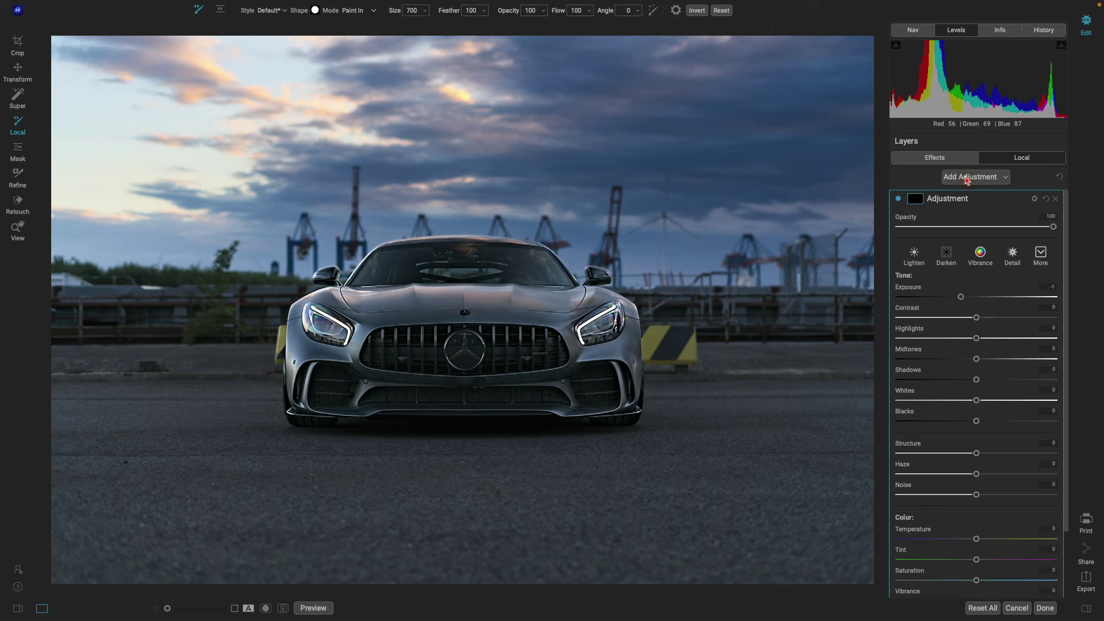
pyautogui.click(920, 256)
pyautogui.moveTo(977, 400); pyautogui.dragTo(990, 402)
pyautogui.moveTo(985, 297); pyautogui.dragTo(997, 300)
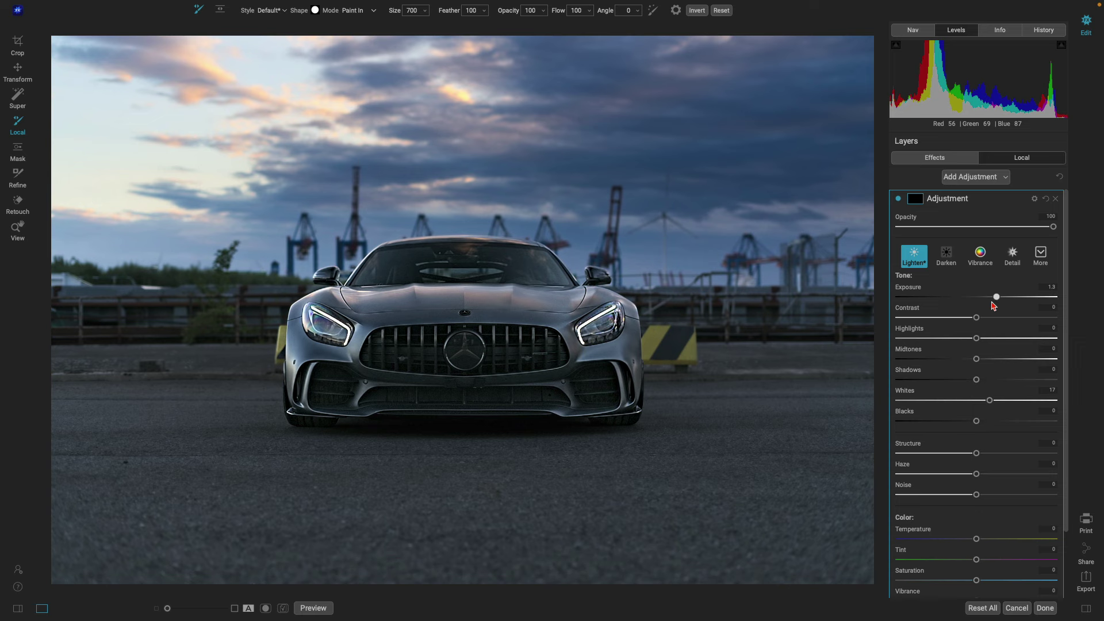
# Paint the adjustment onto both headlights and set its opacity to 78%
pyautogui.press('m')
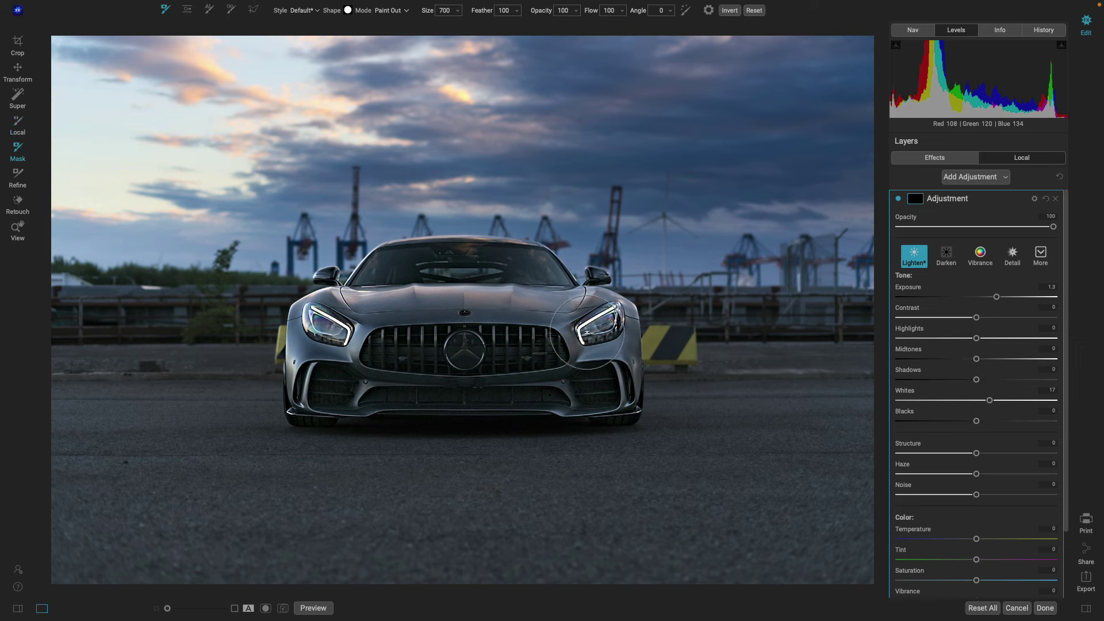
pyautogui.press('x')
pyautogui.click(607, 326)
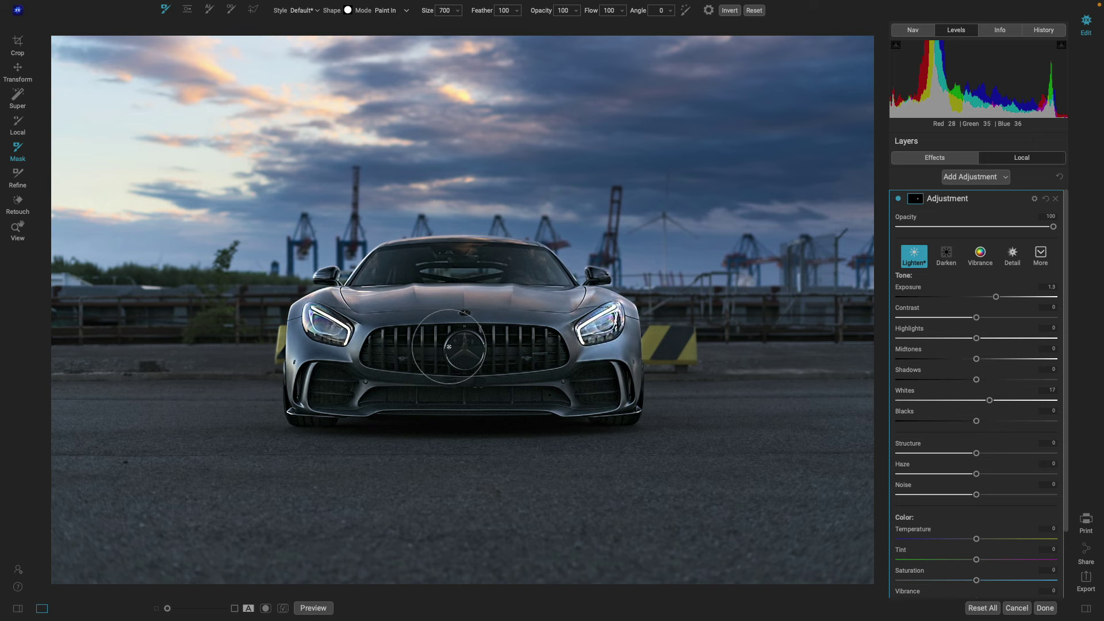
pyautogui.click(321, 324)
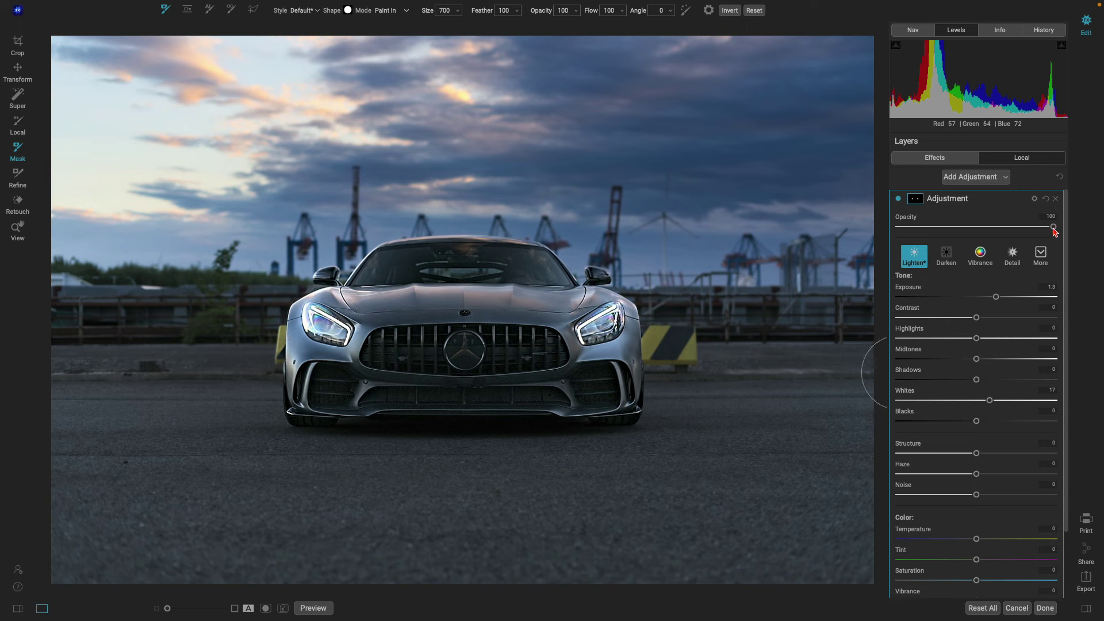
pyautogui.moveTo(1053, 227)
pyautogui.mouseDown()
pyautogui.moveTo(936, 227)
pyautogui.moveTo(1020, 231)
pyautogui.mouseUp()
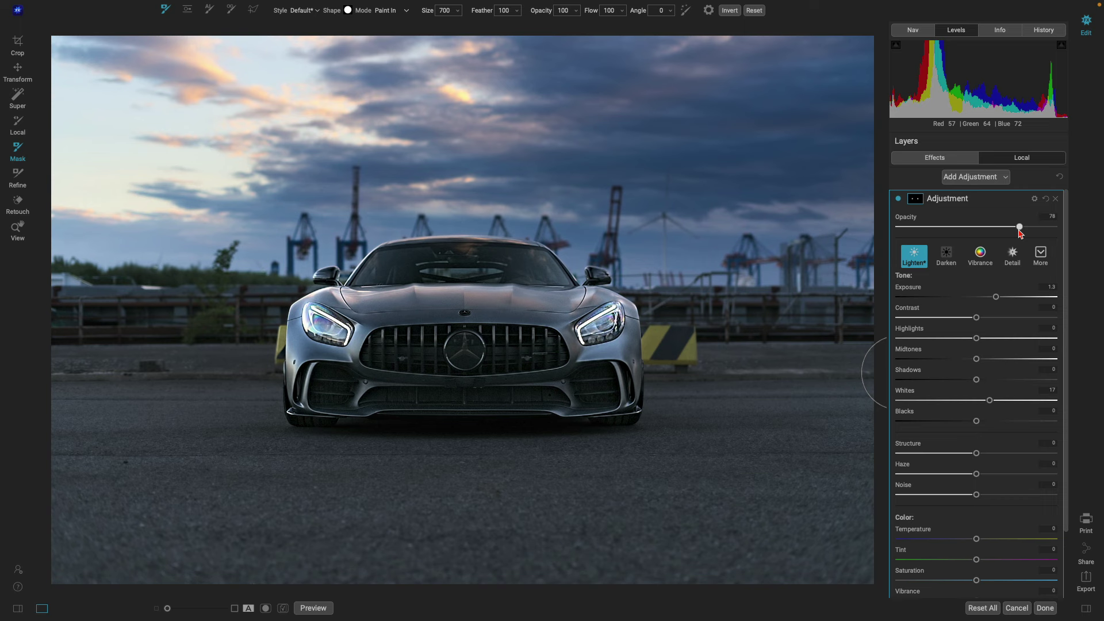
# Add a Vignette filter using the Big Softy preset at 88% opacity
pyautogui.click(936, 159)
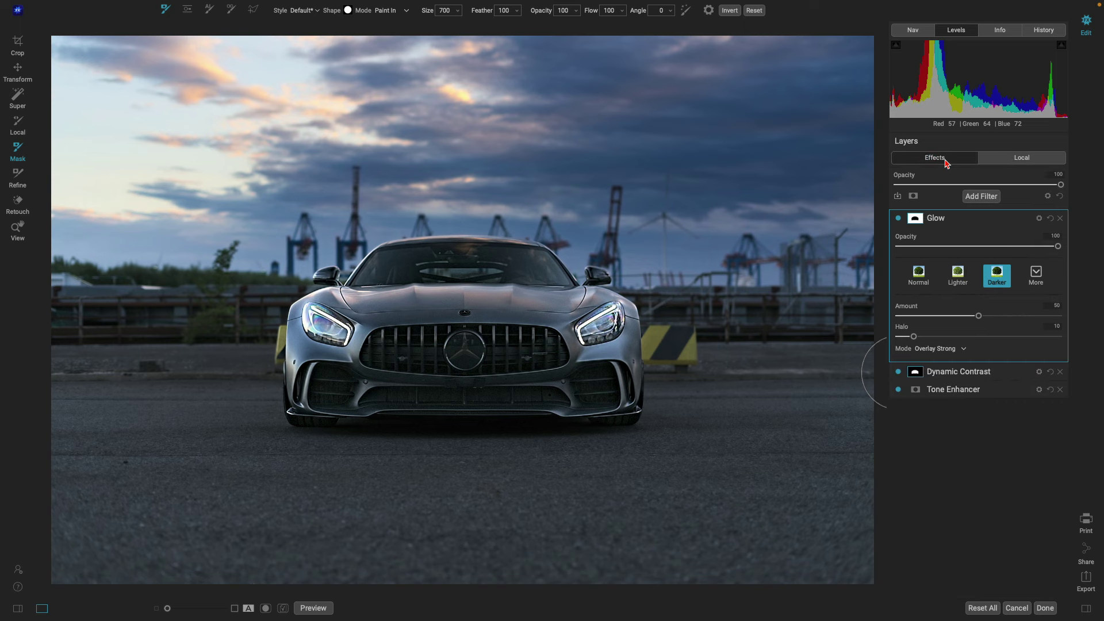
pyautogui.click(983, 195)
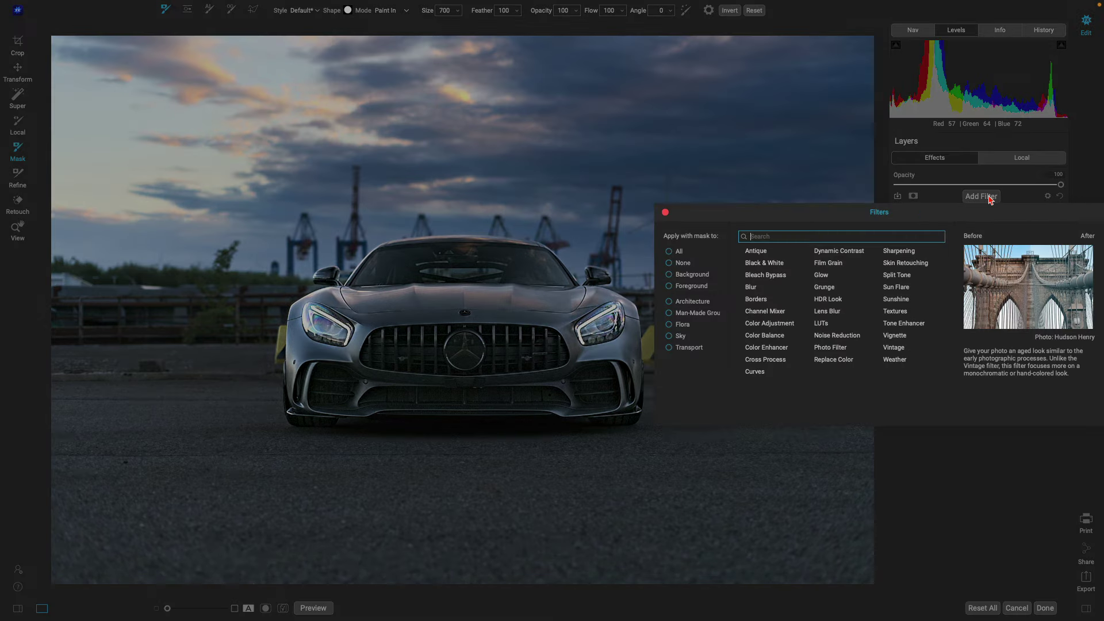
pyautogui.click(895, 335)
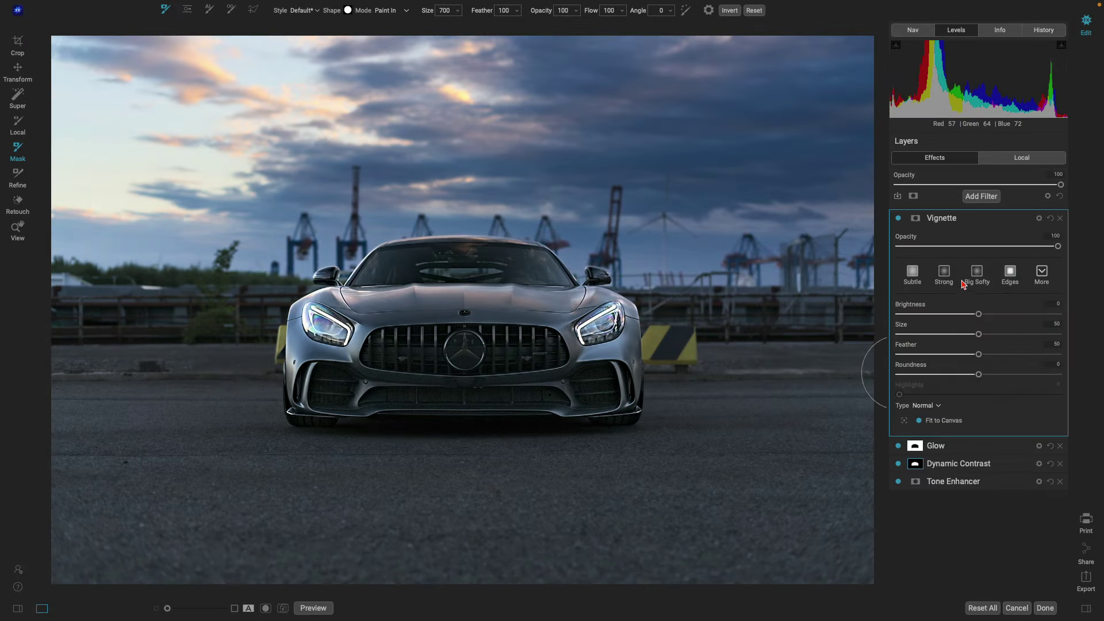
pyautogui.click(977, 273)
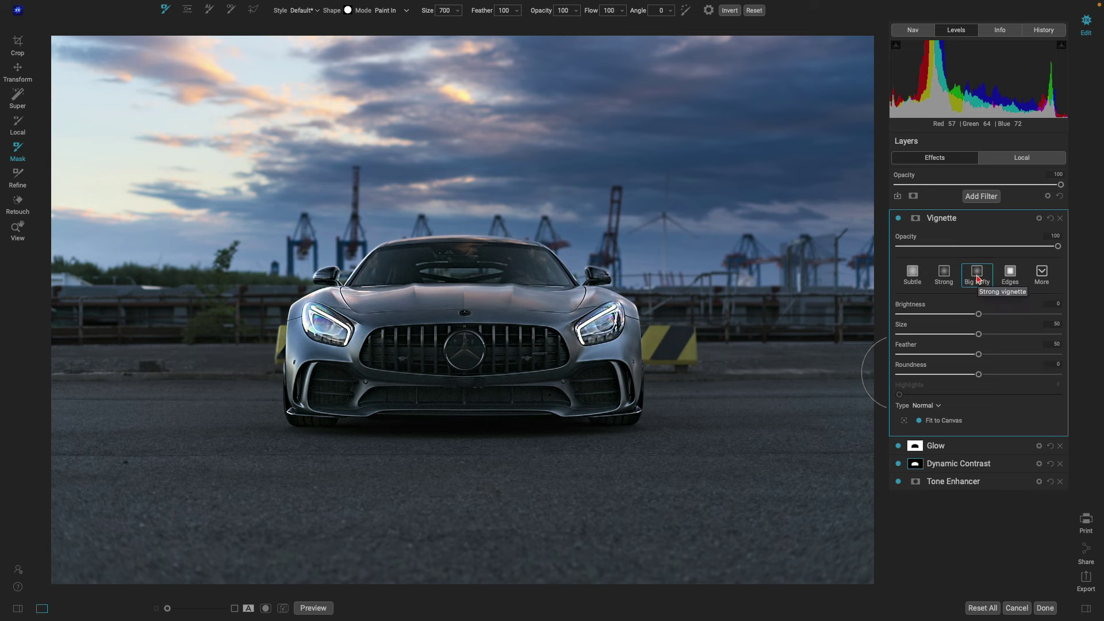
pyautogui.click(978, 277)
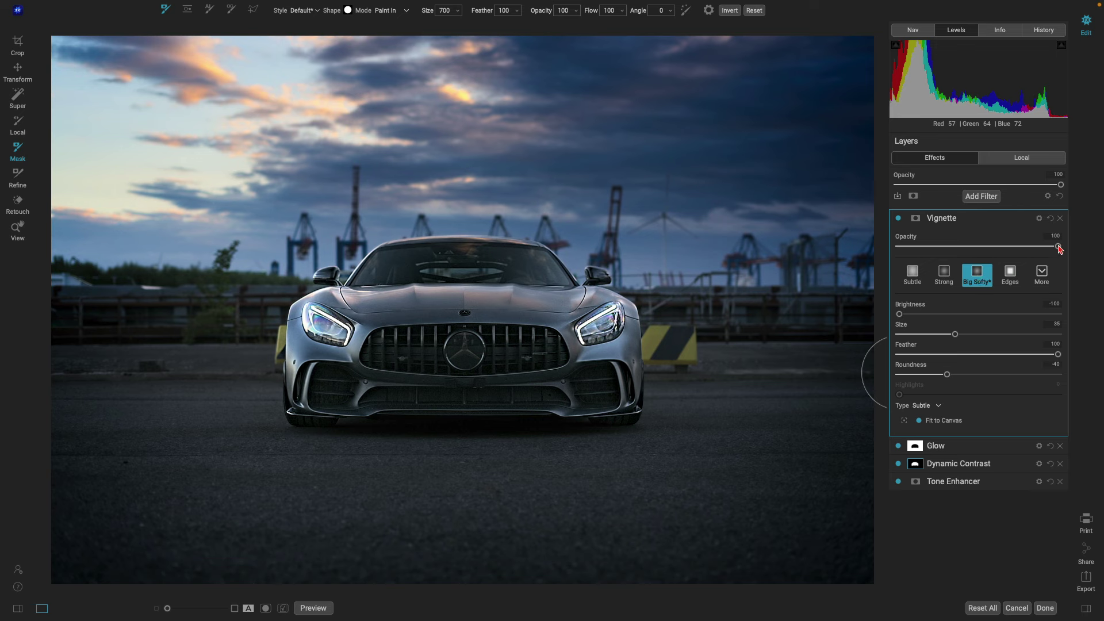
pyautogui.moveTo(1058, 247)
pyautogui.mouseDown()
pyautogui.moveTo(938, 249)
pyautogui.moveTo(1040, 248)
pyautogui.mouseUp()
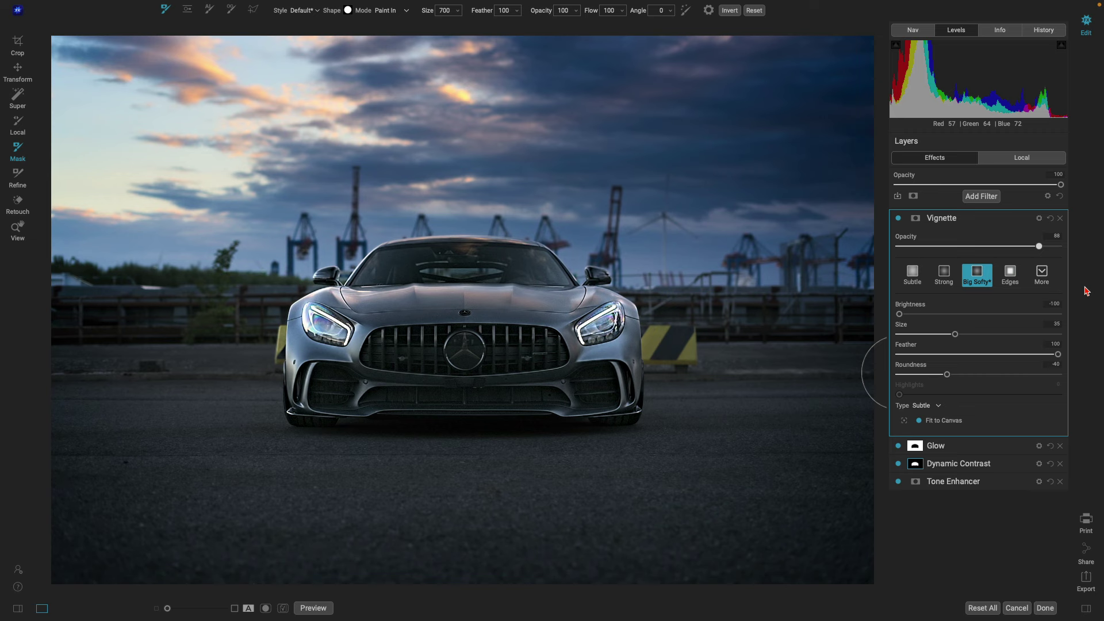
pyautogui.press('\\')
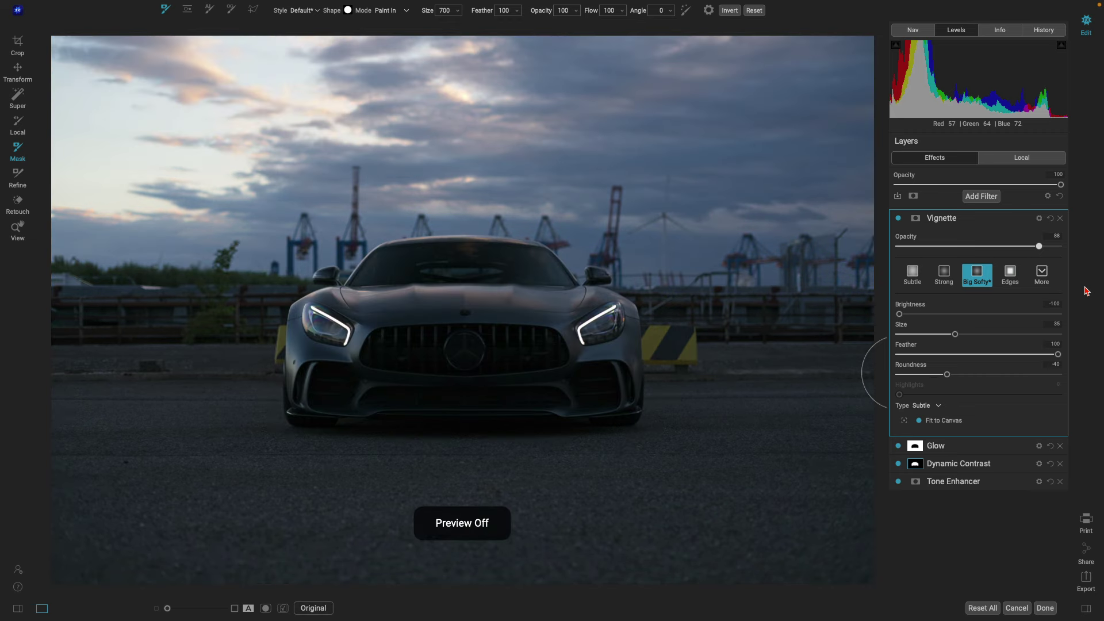
pyautogui.press('\\')
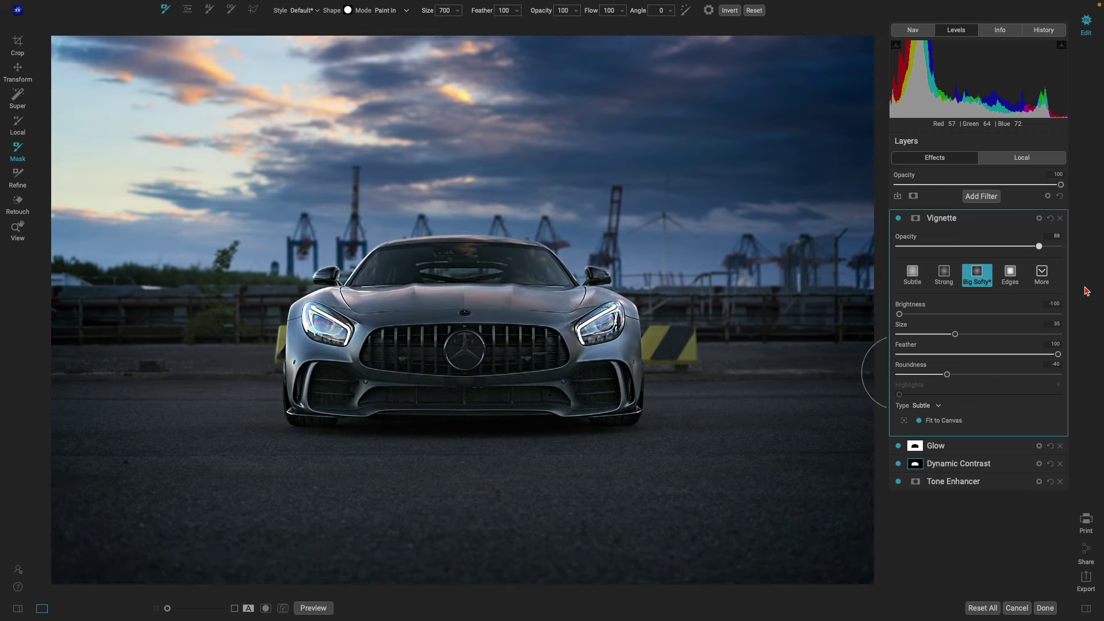
pyautogui.press('\\')
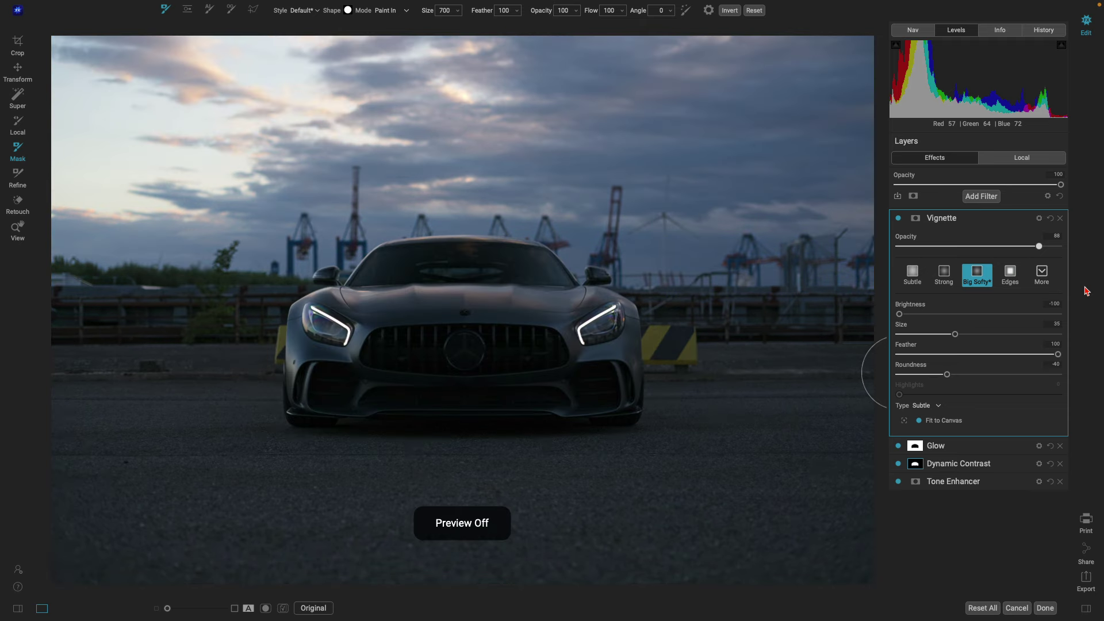
pyautogui.press('\\')
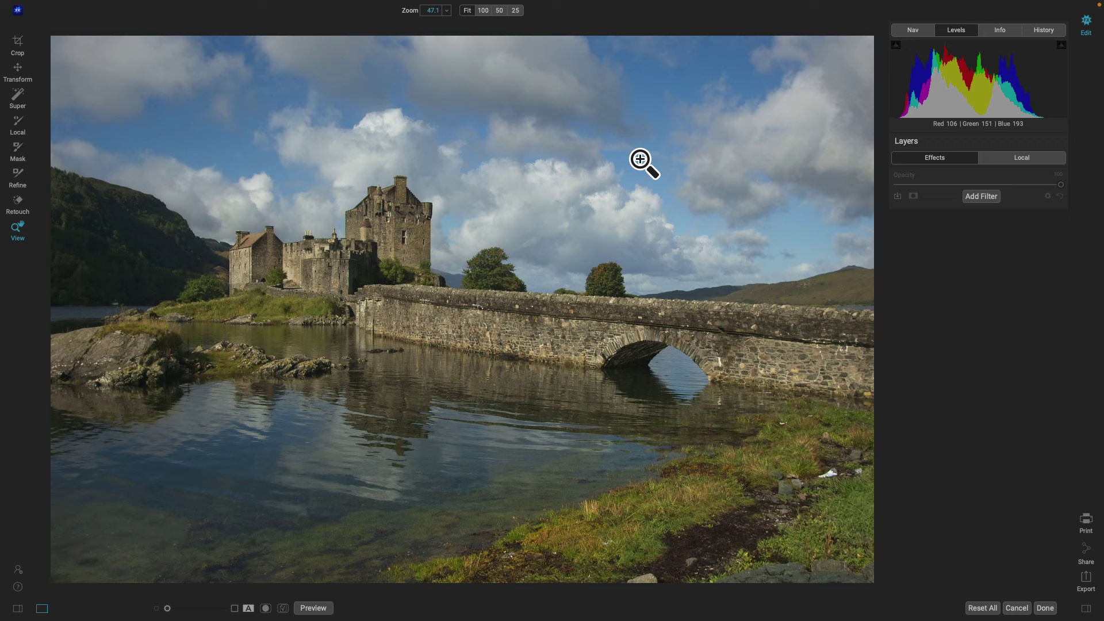
# Select the castle and bridge and apply Surreal Dynamic Contrast at 75% opacity
pyautogui.press('w')
pyautogui.click(569, 326)
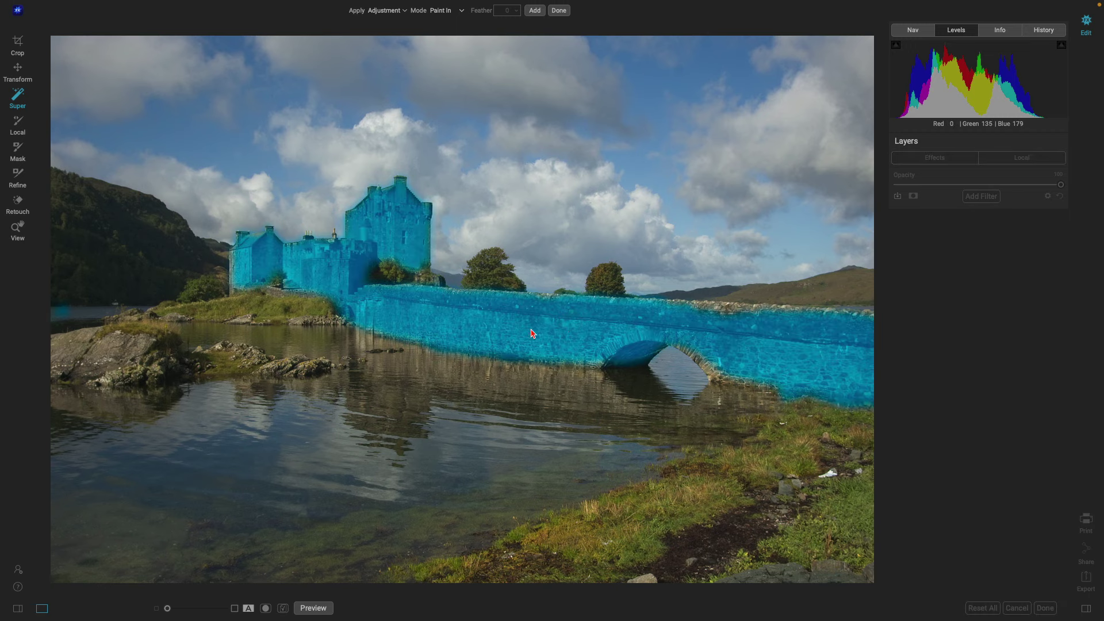
pyautogui.rightClick(352, 274)
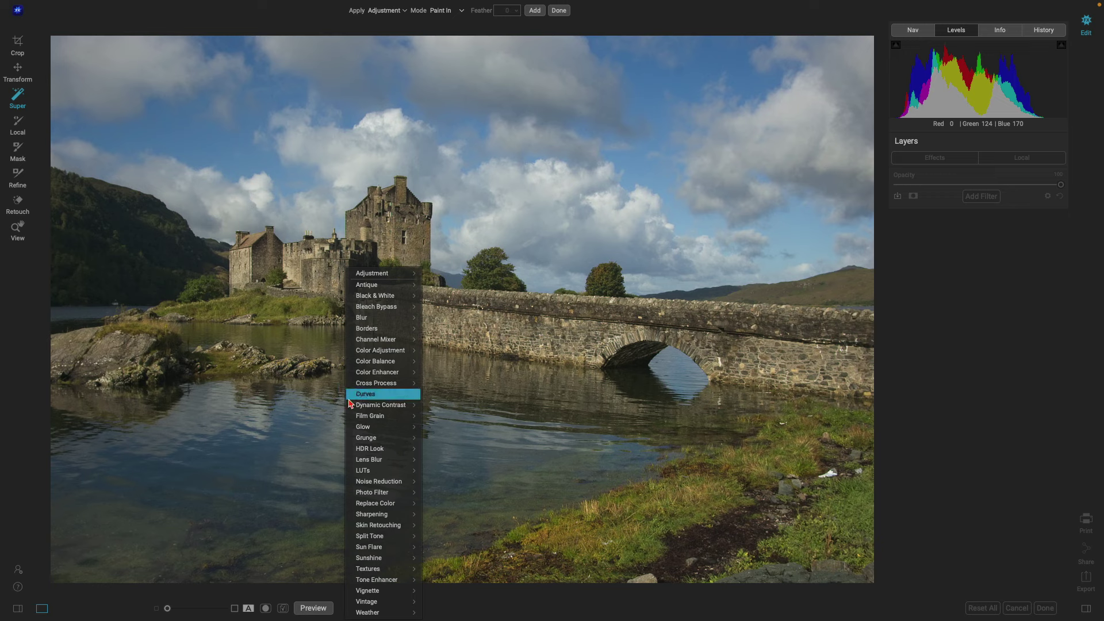
pyautogui.click(449, 438)
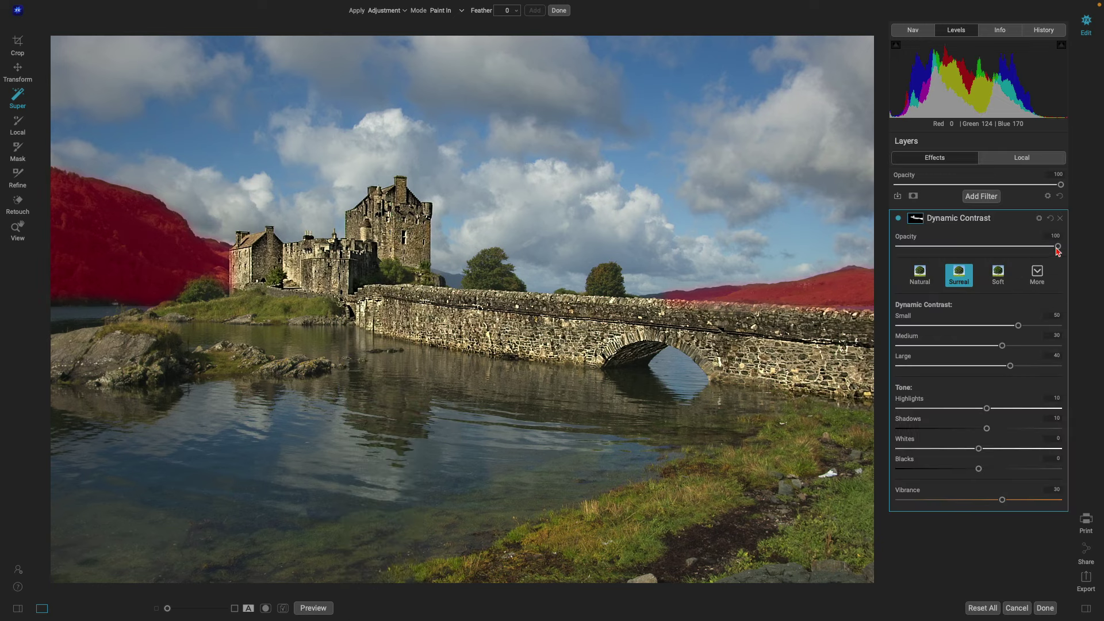
pyautogui.moveTo(1057, 249); pyautogui.dragTo(1009, 248)
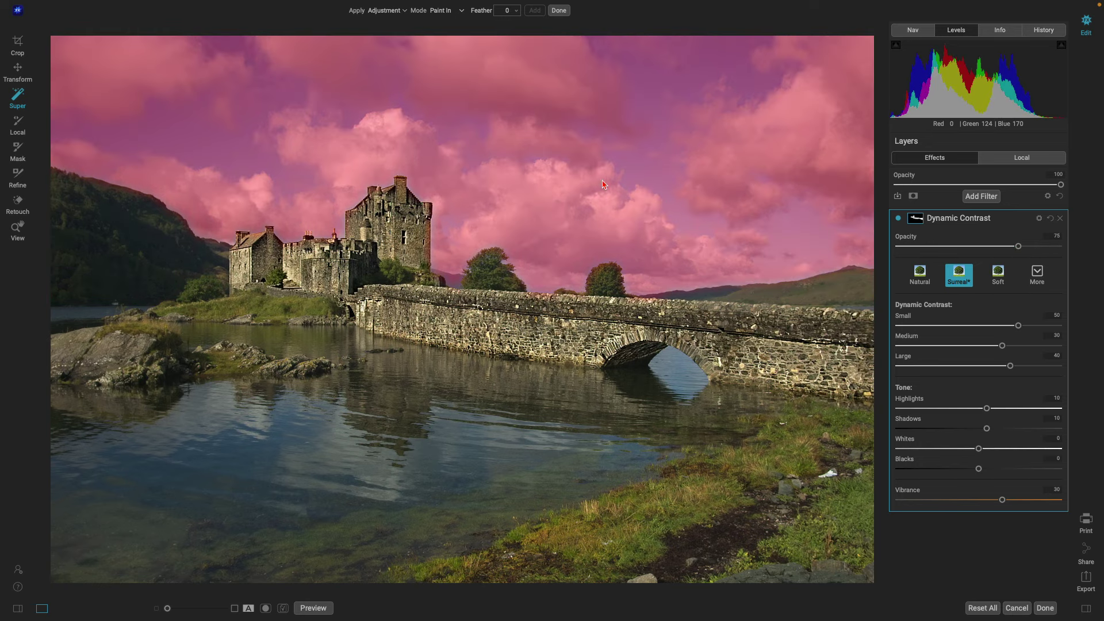
# Select the sky and apply the Sky preset Color Enhancer to it
pyautogui.click(603, 183)
pyautogui.rightClick(603, 184)
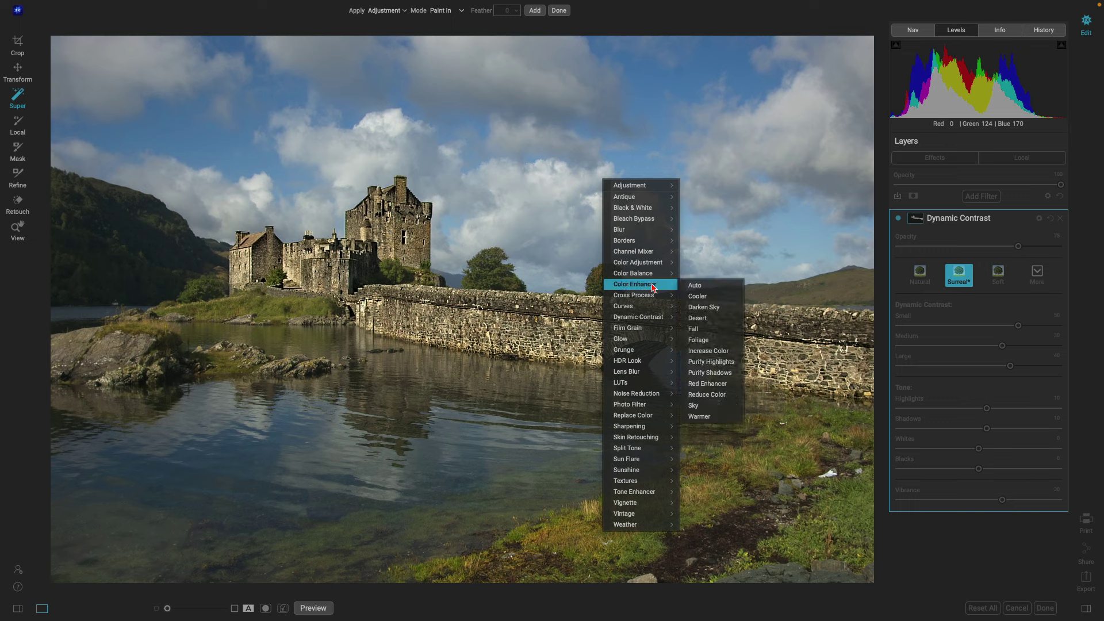
pyautogui.moveTo(635, 284)
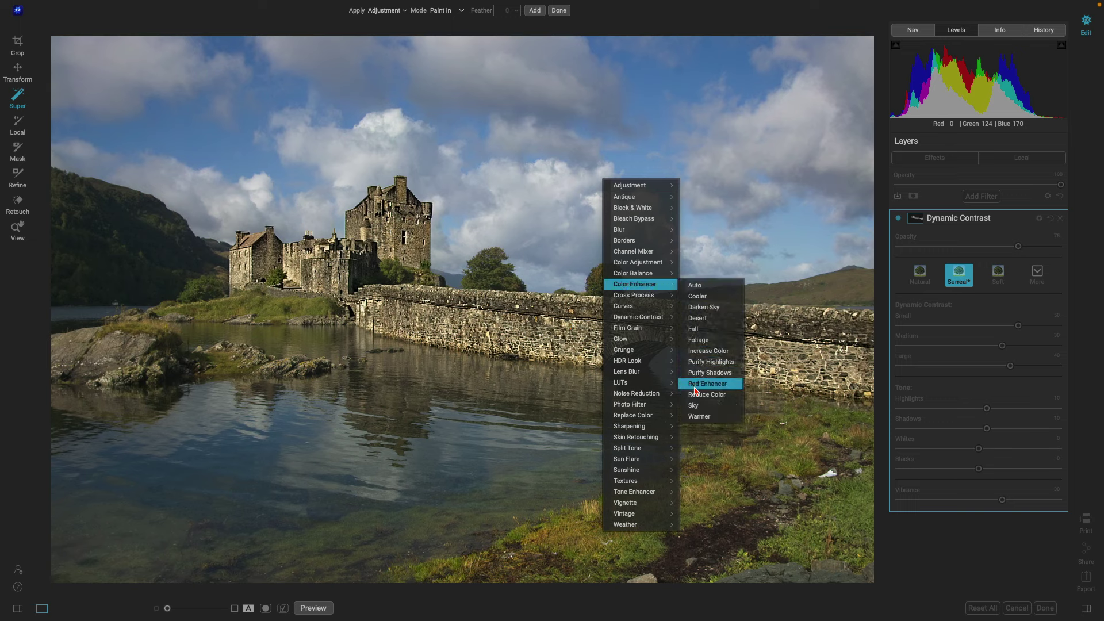
pyautogui.click(707, 406)
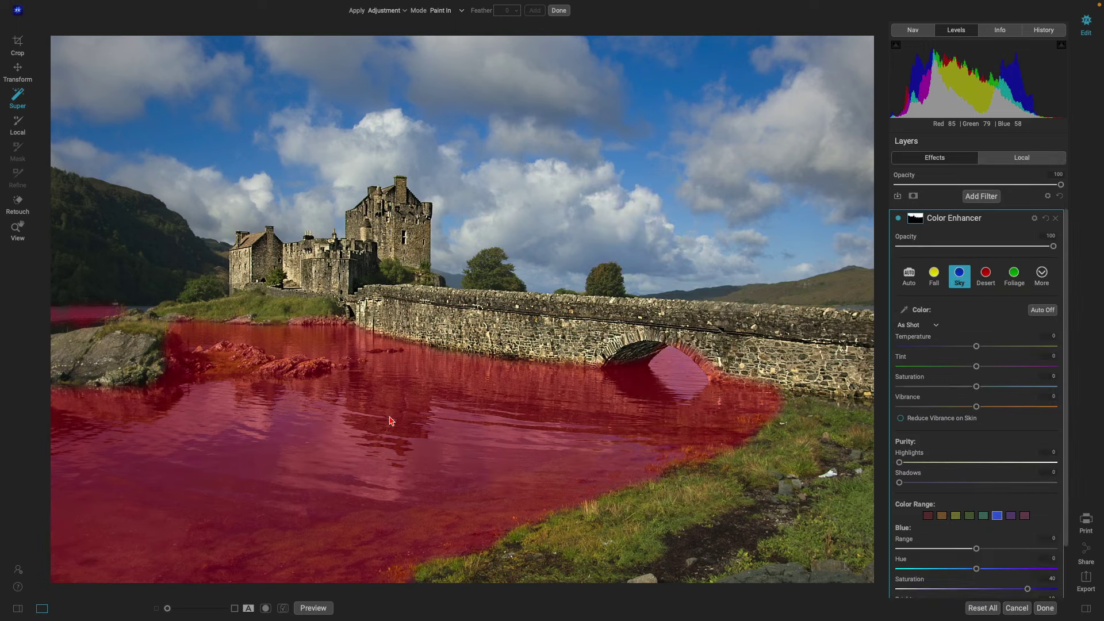
pyautogui.click(471, 423)
# Apply a Darker Glow to the loch water, then begin selecting the grassy shore regions
pyautogui.rightClick(420, 430)
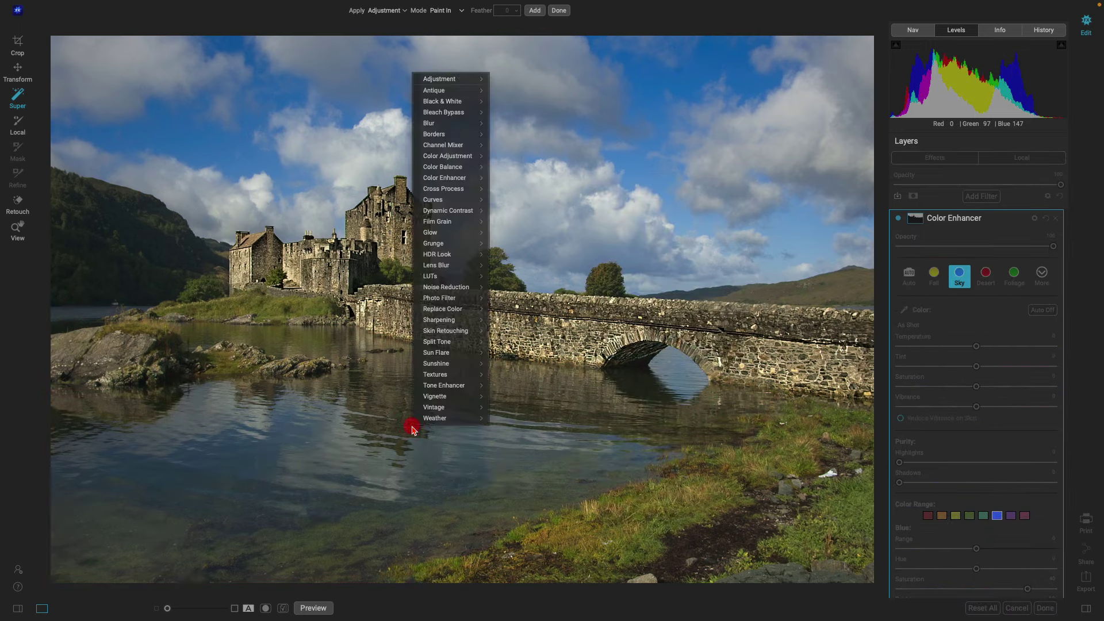
pyautogui.moveTo(449, 233)
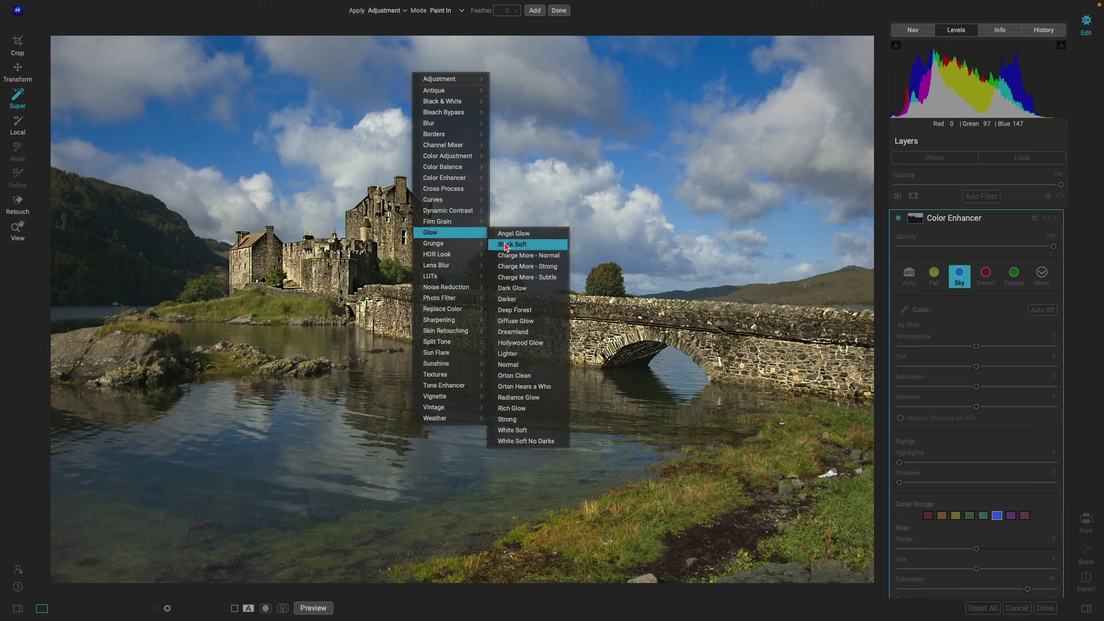
pyautogui.click(524, 301)
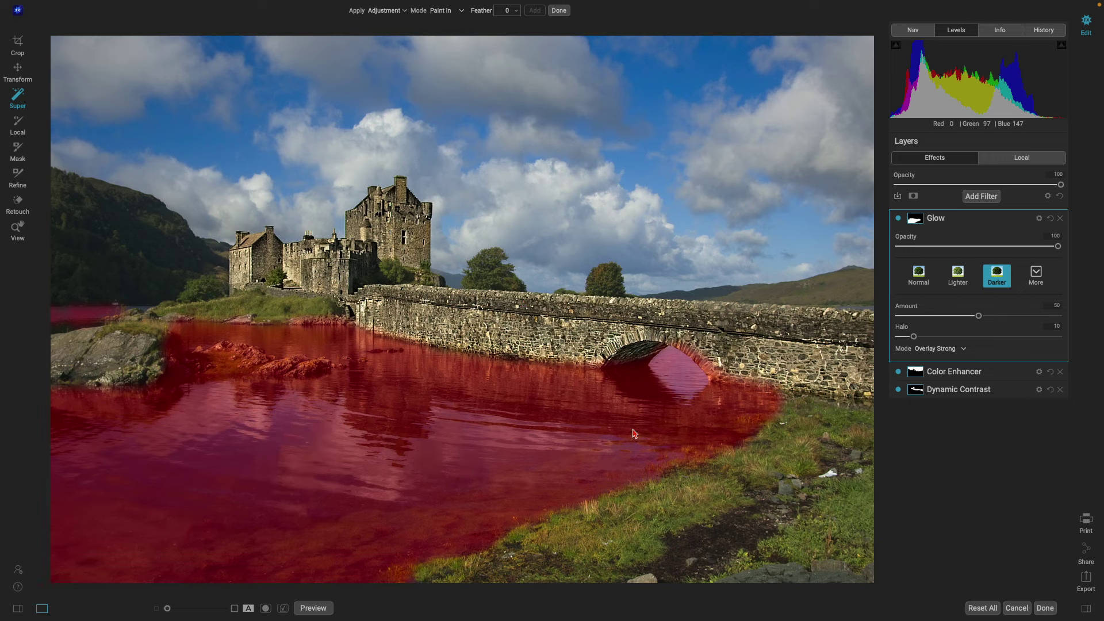
pyautogui.click(667, 507)
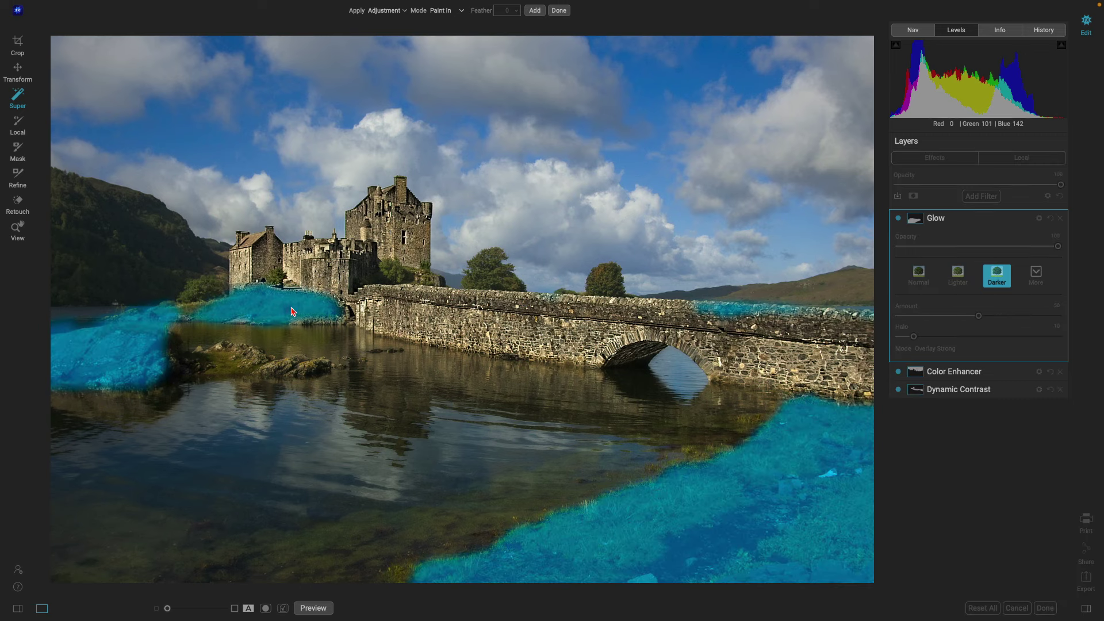
# Add the left hillside to the shore selection and apply the Foliage Color Enhancer preset
pyautogui.click(163, 268)
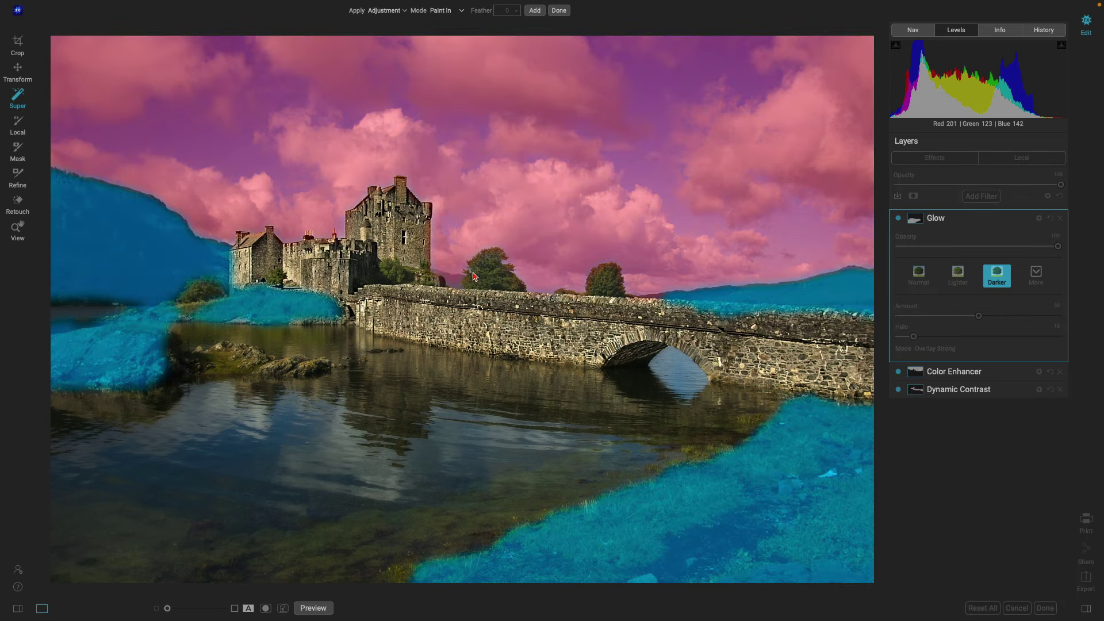
pyautogui.rightClick(486, 278)
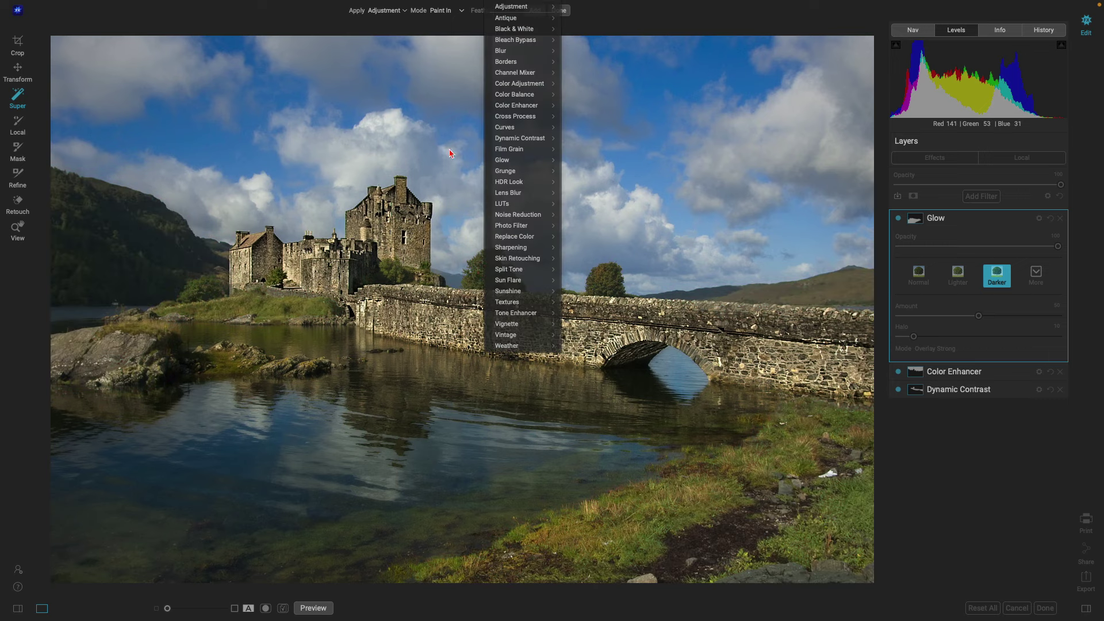
pyautogui.moveTo(517, 105)
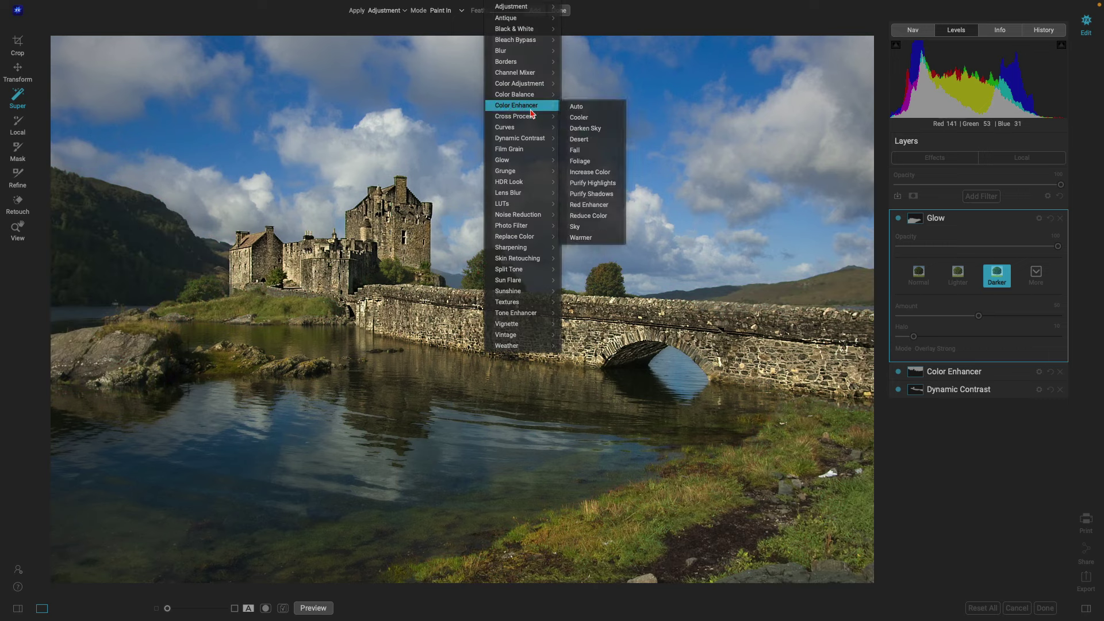
pyautogui.click(594, 163)
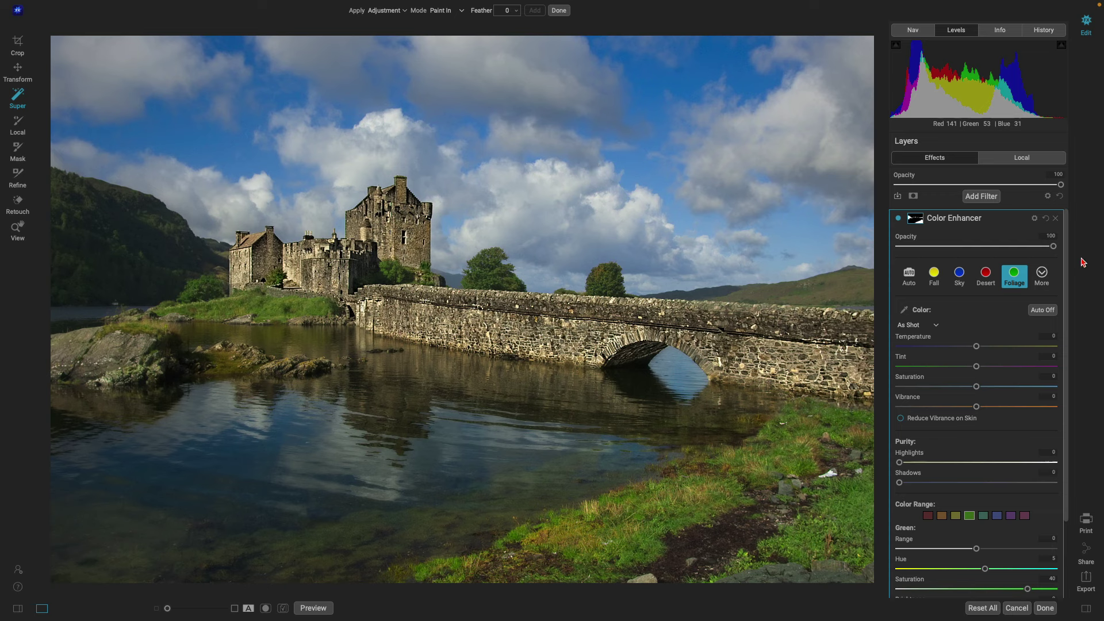
pyautogui.press('\\')
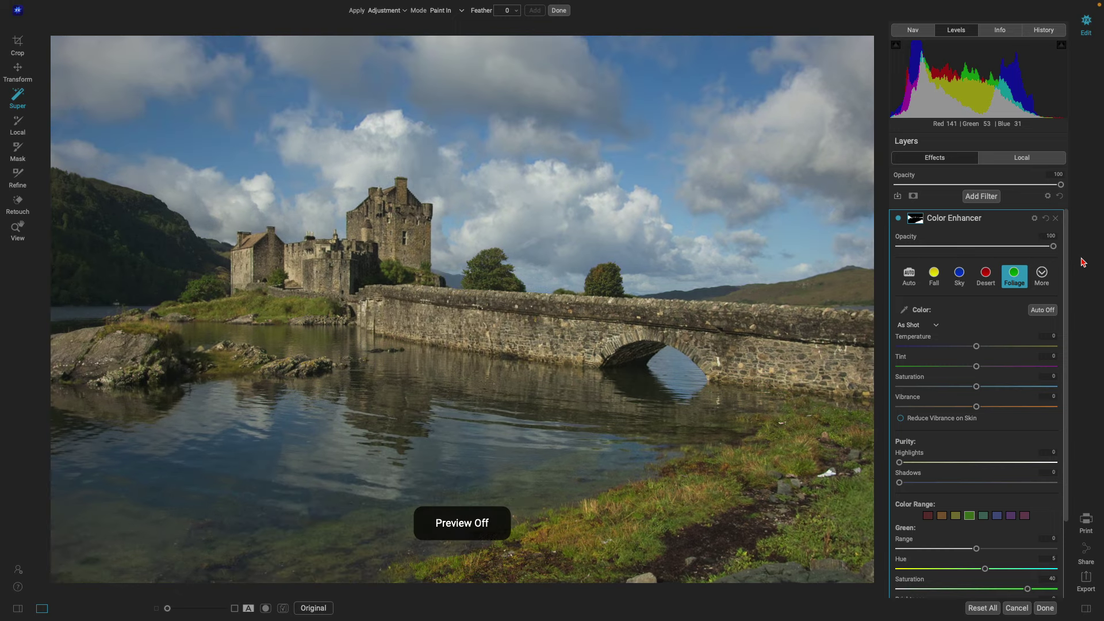
pyautogui.press('\\')
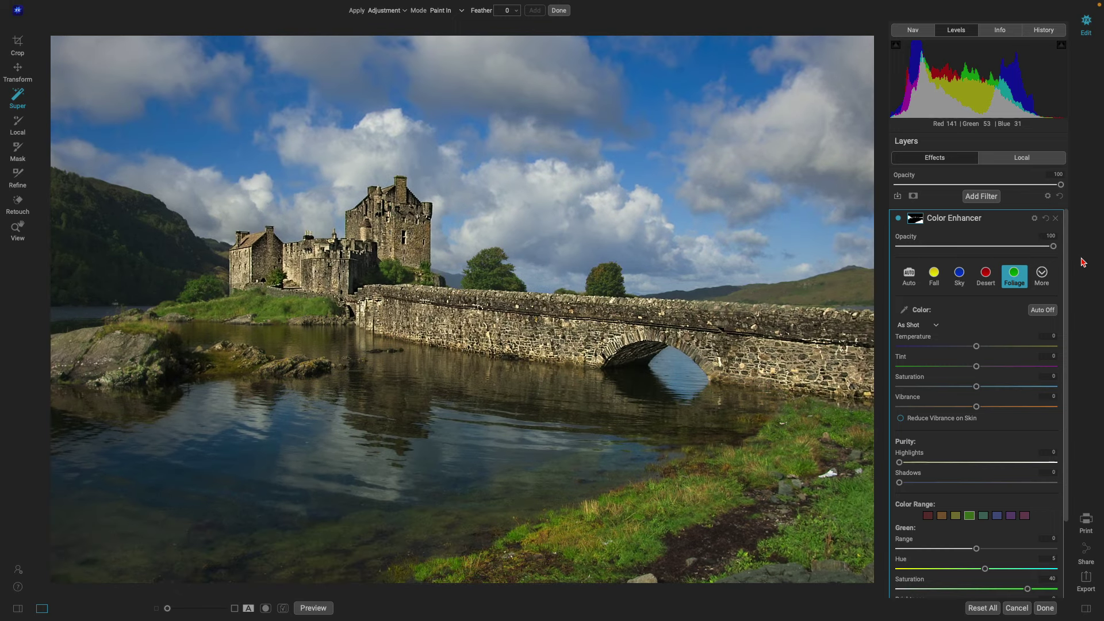